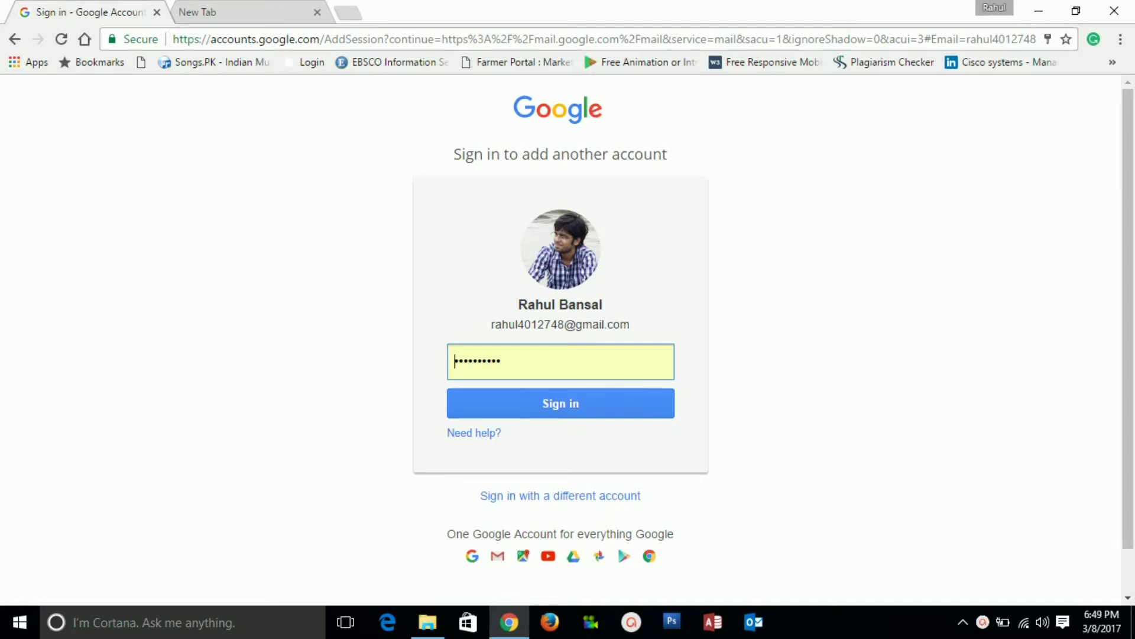
- Submit the account password so the Gmail inbox loads
left_click(597, 405)
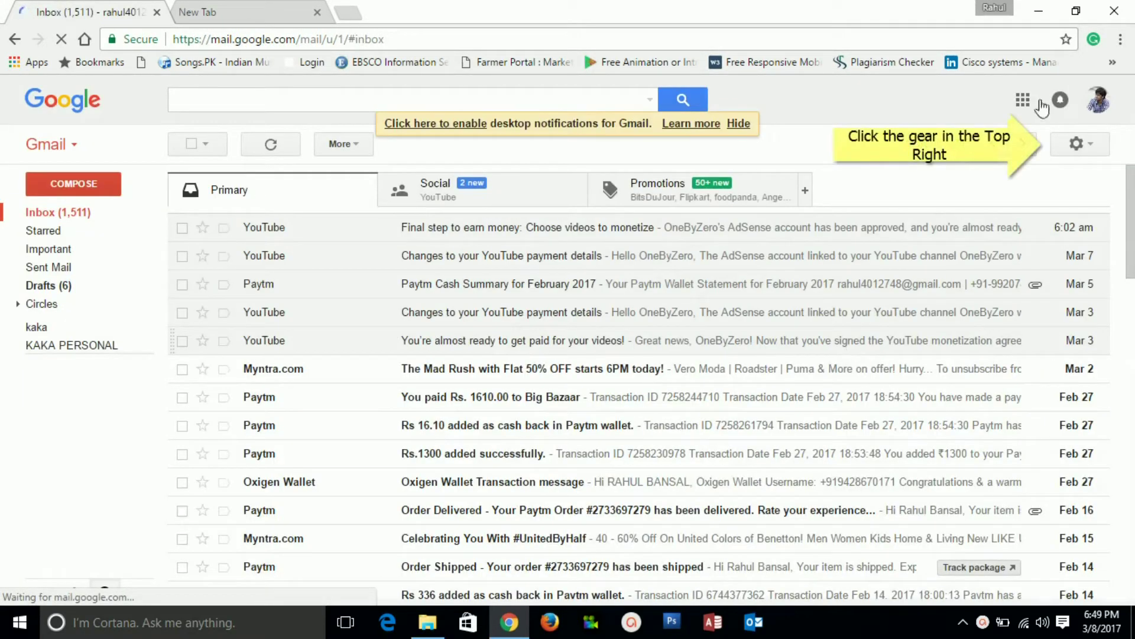
- In Forwarding and POP/IMAP settings, enable POP for all mail with IMAP on and save changes
left_click(1097, 146)
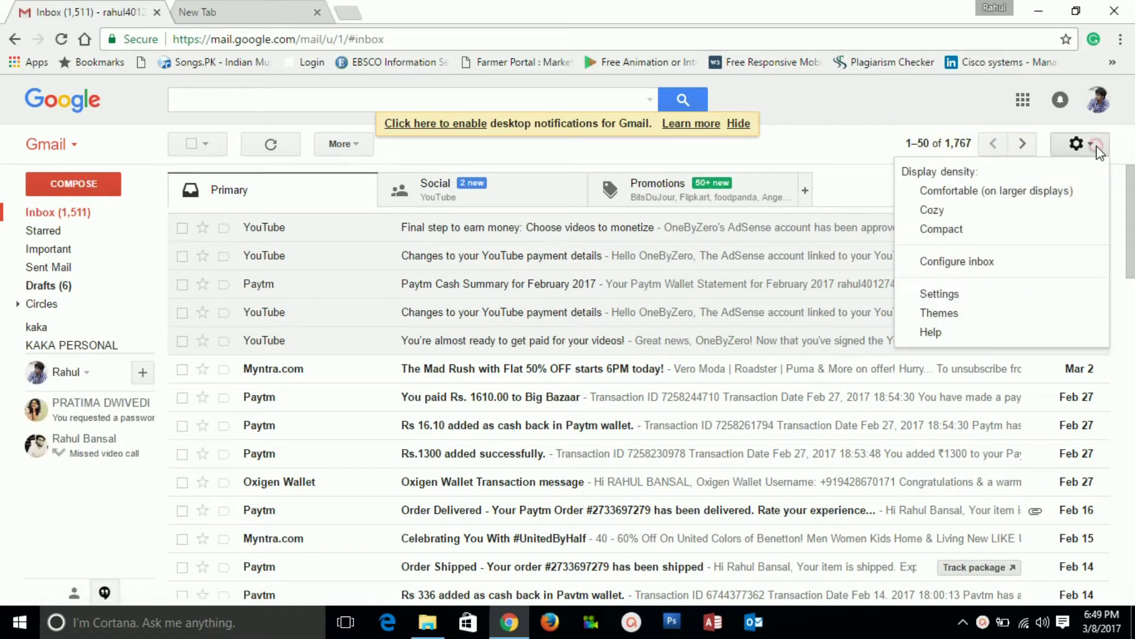
left_click(939, 294)
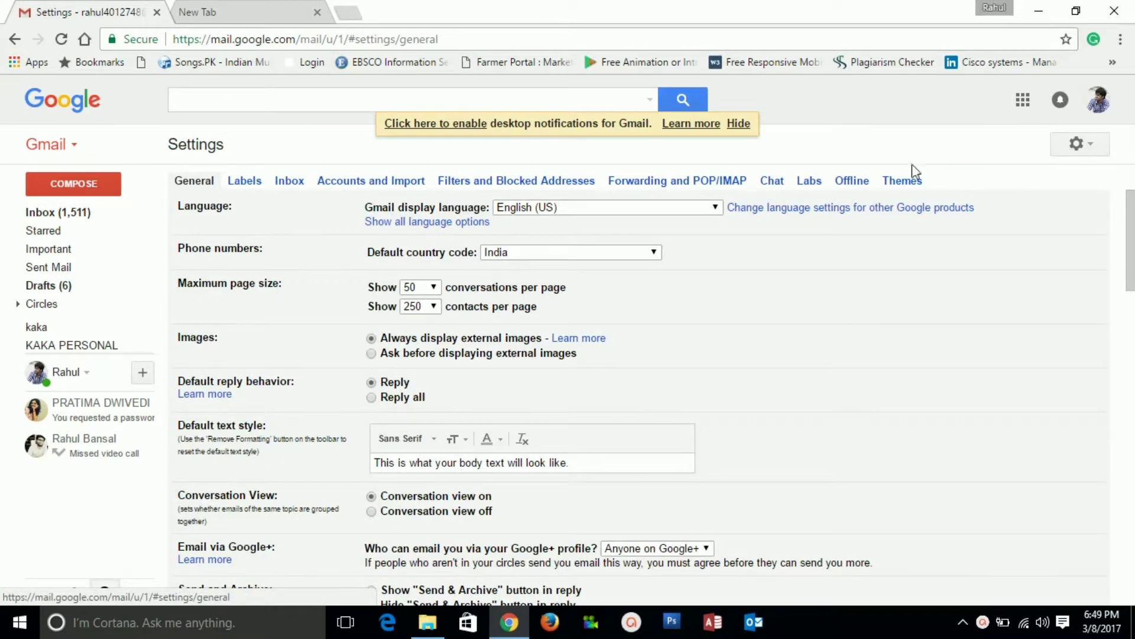
left_click(681, 186)
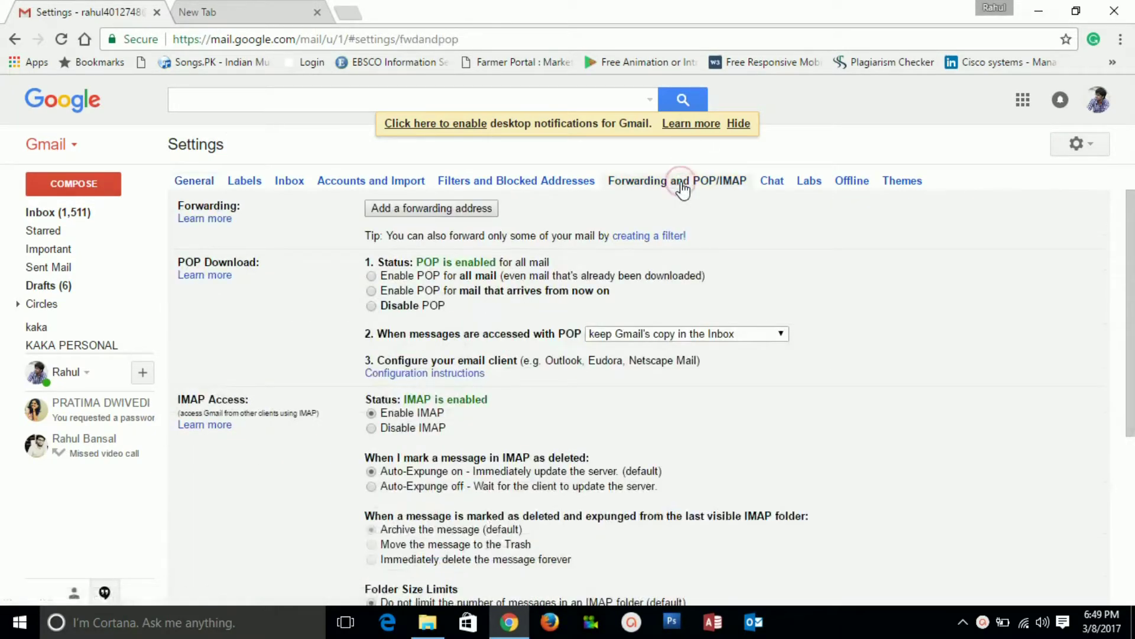
left_click_drag(1132, 296, 1132, 299)
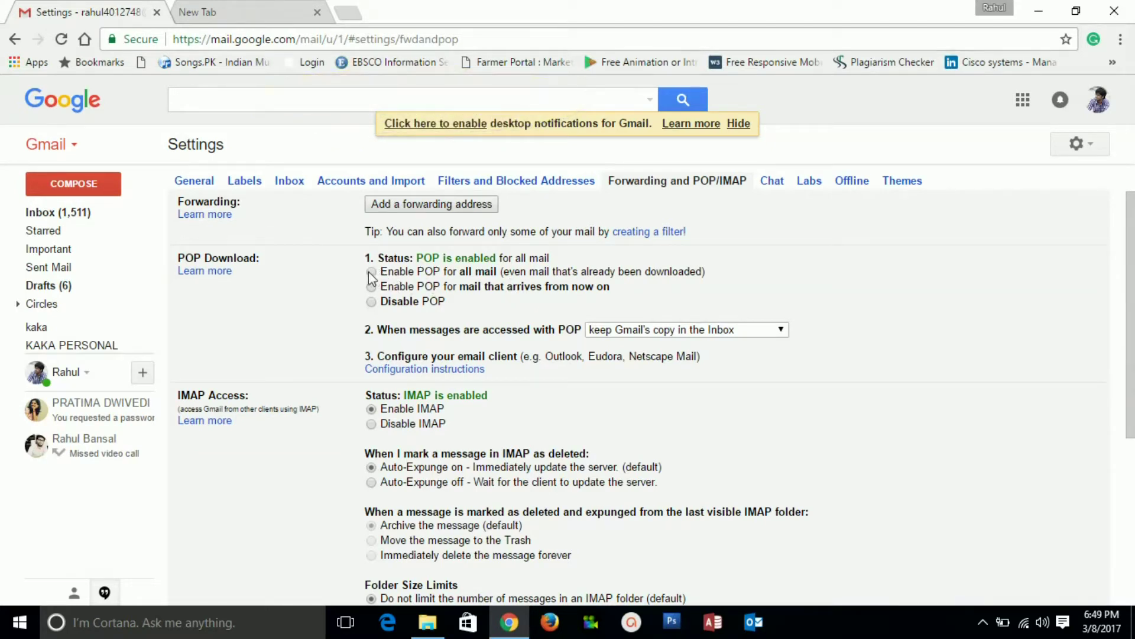
left_click(371, 273)
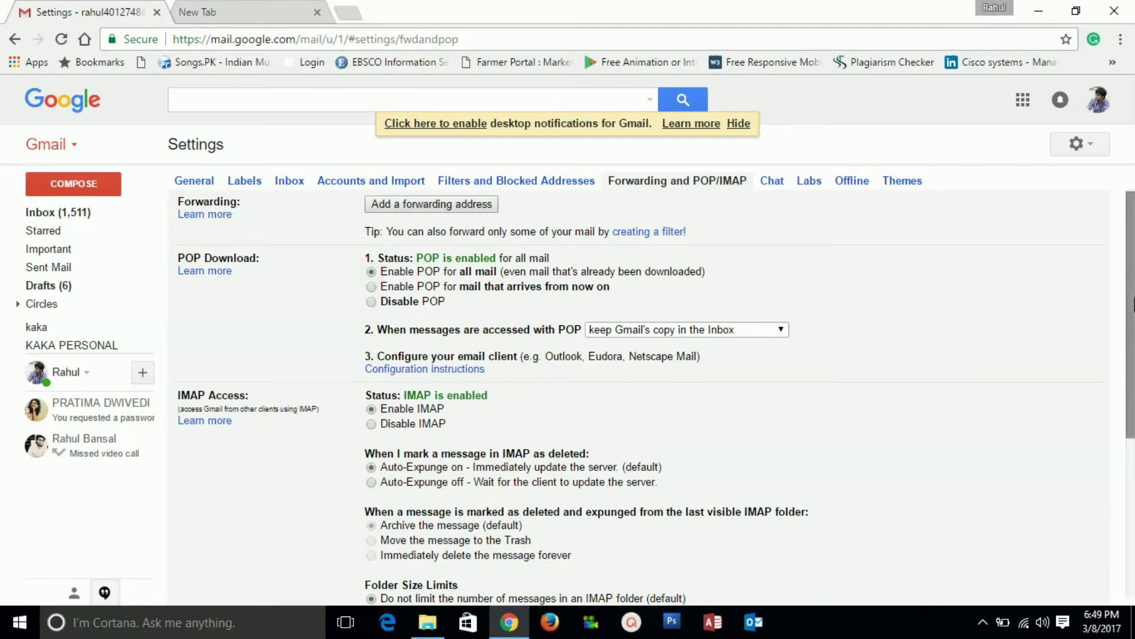
left_click_drag(1134, 302, 1134, 355)
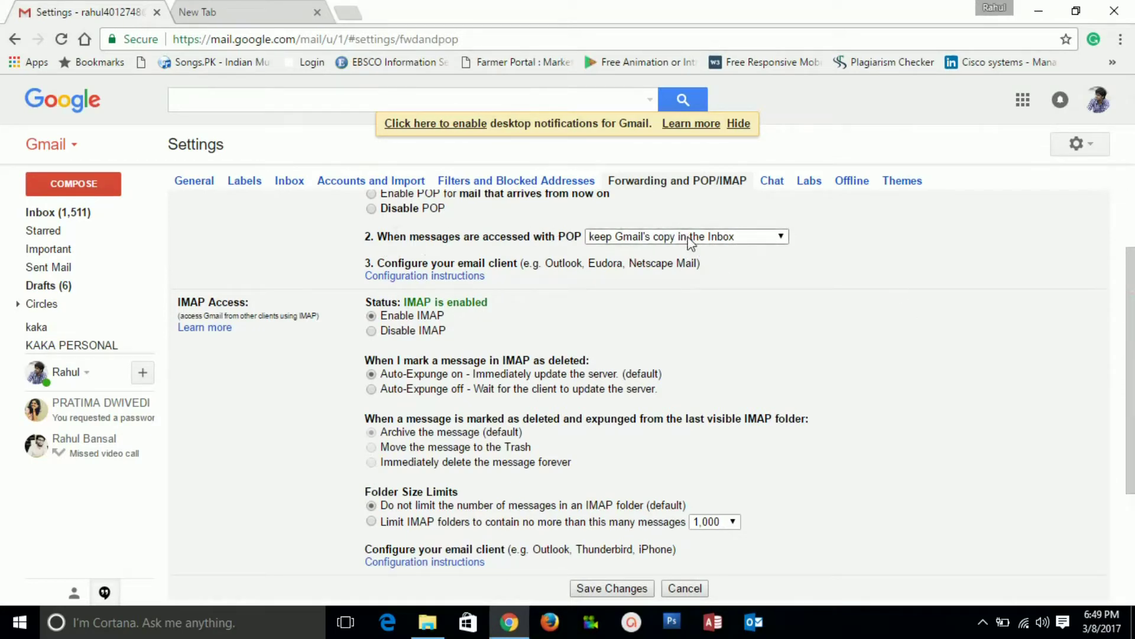
left_click_drag(1133, 306, 1134, 343)
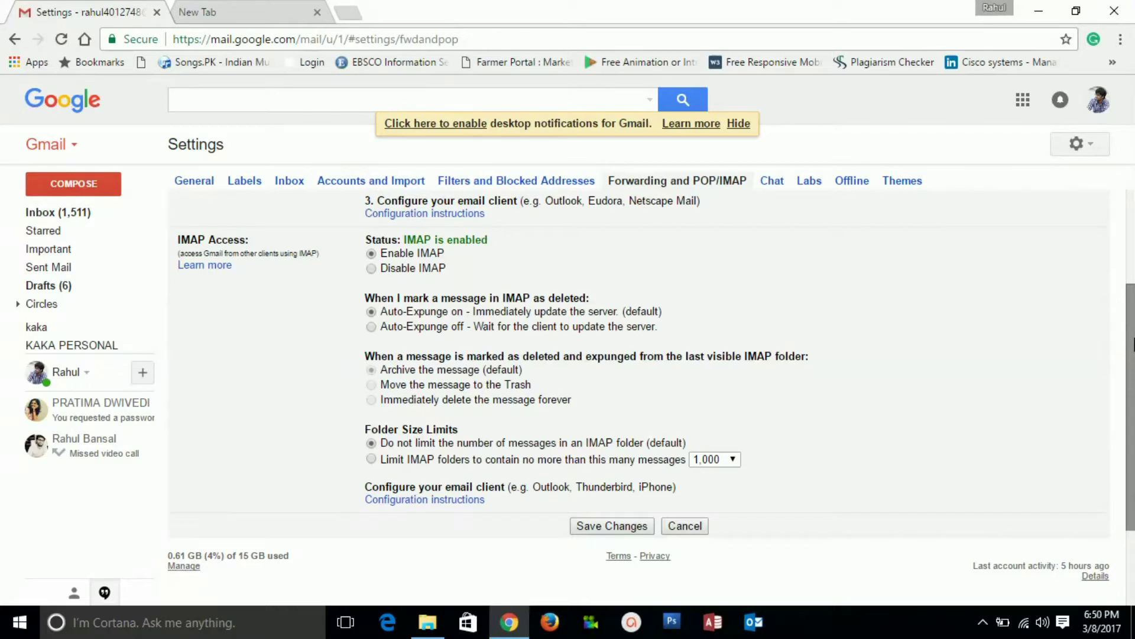
left_click_drag(1134, 343, 1134, 337)
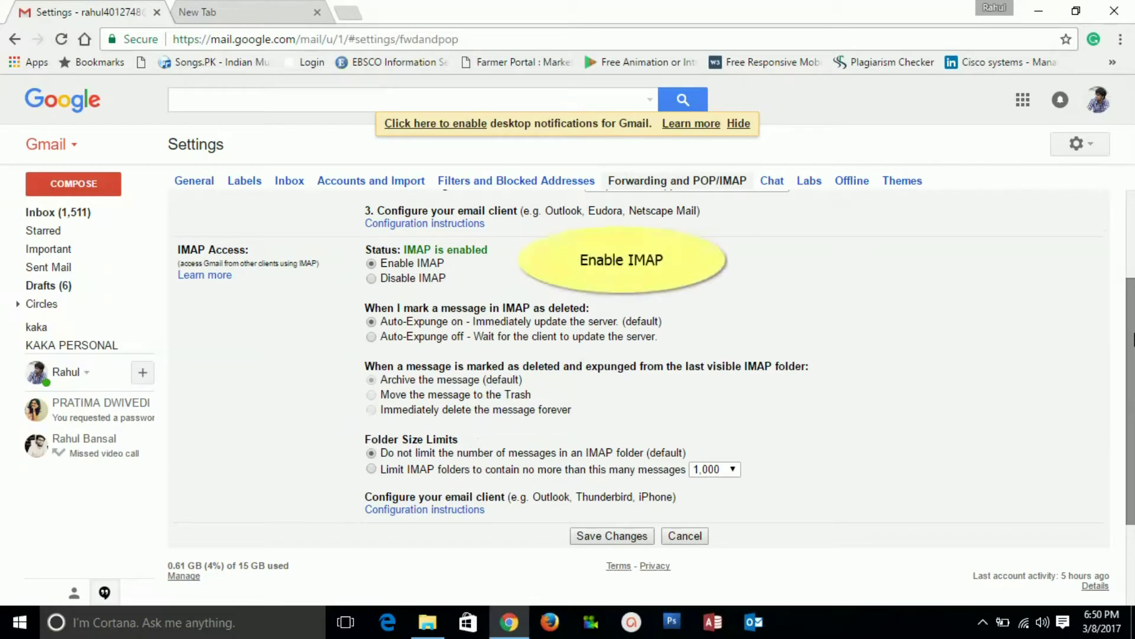
left_click(611, 537)
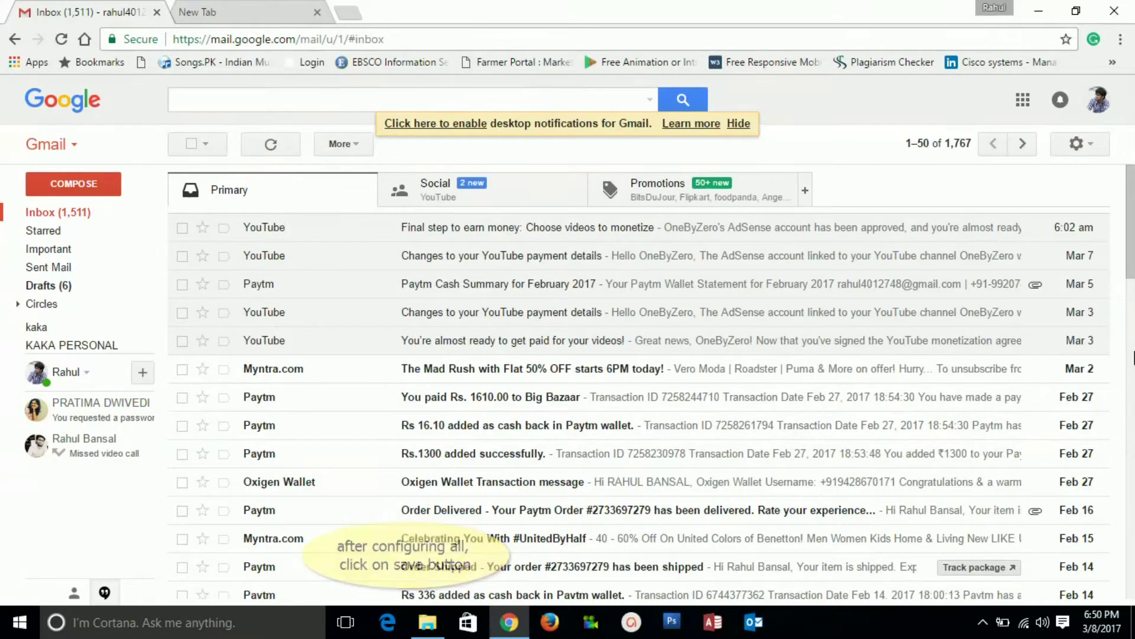
- Reopen the full Gmail settings page, then move to the empty new browser tab
left_click(1085, 145)
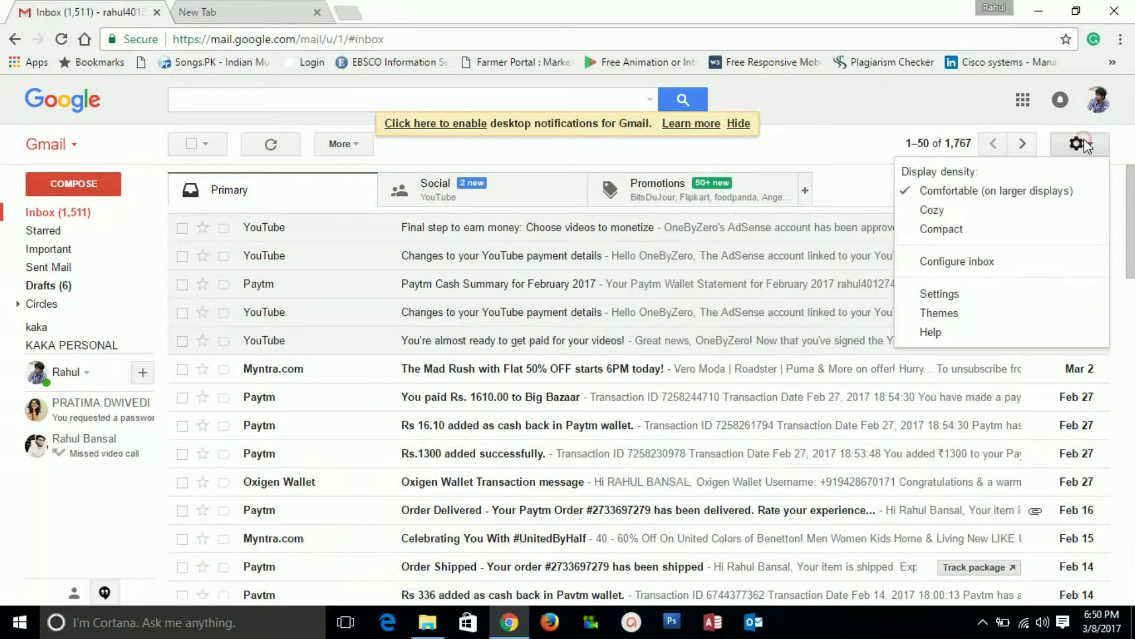
left_click(961, 299)
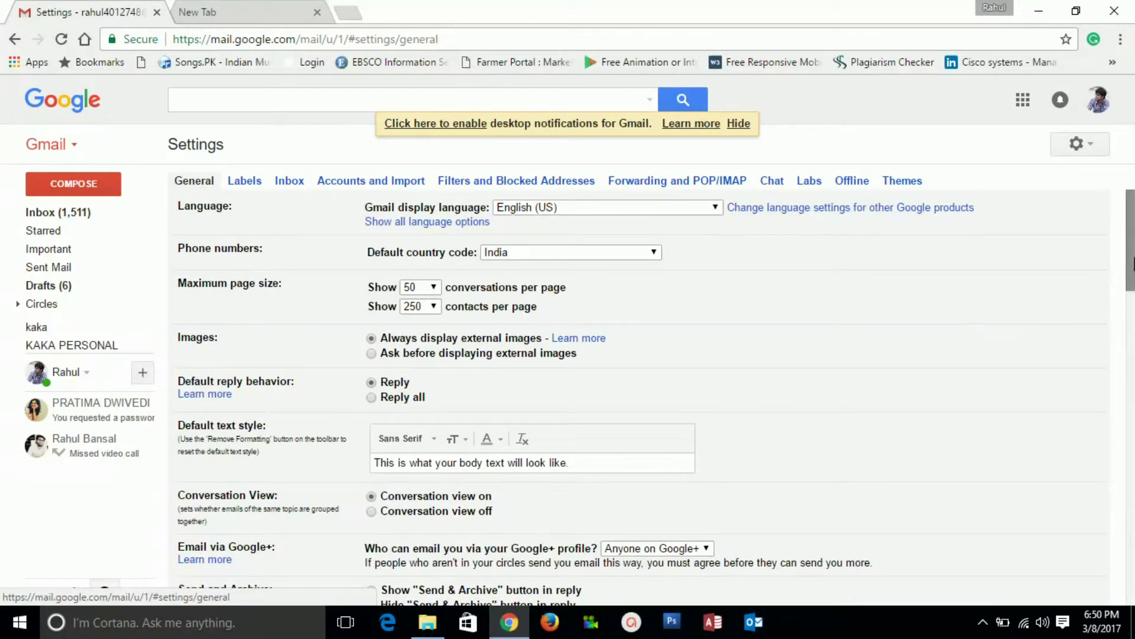
left_click_drag(1134, 262, 1133, 524)
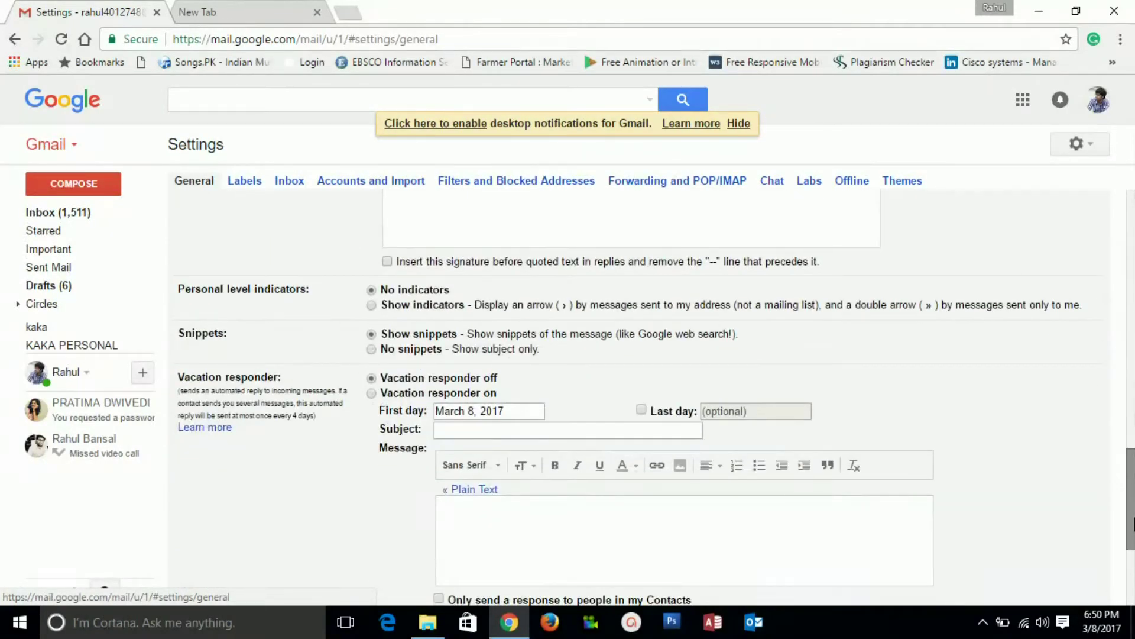
left_click_drag(1133, 524, 1133, 576)
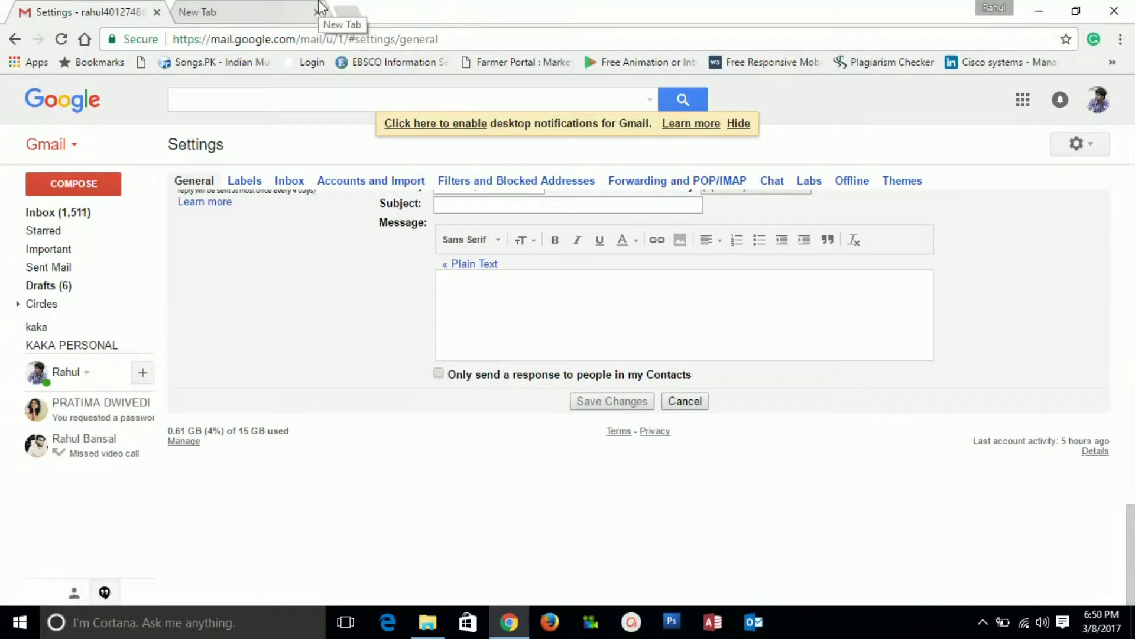
left_click(271, 7)
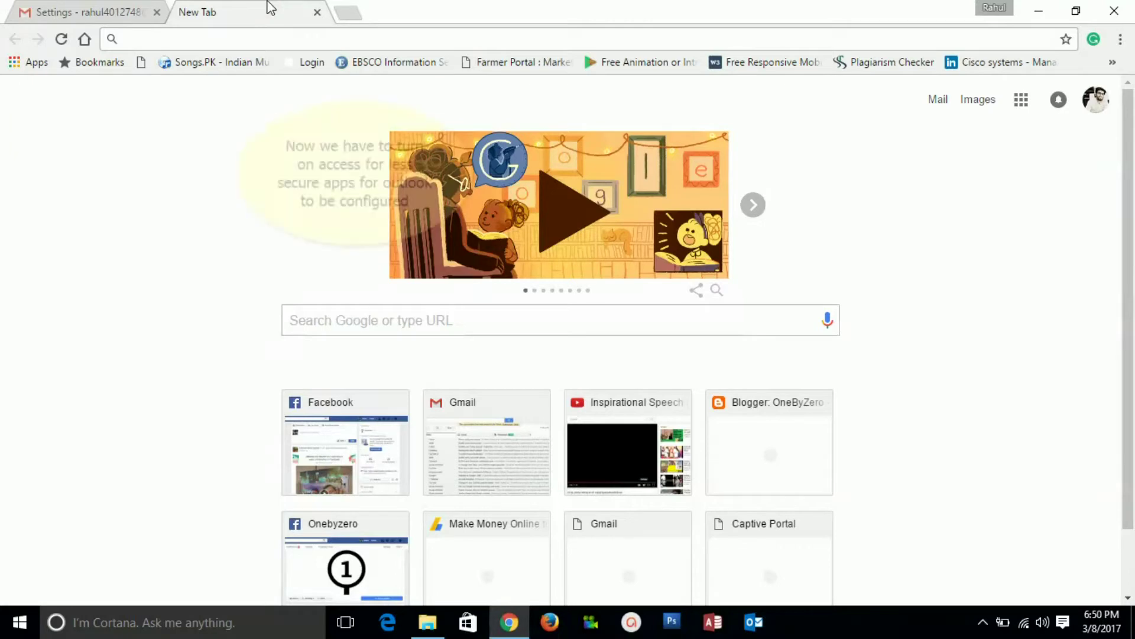
type("less ")
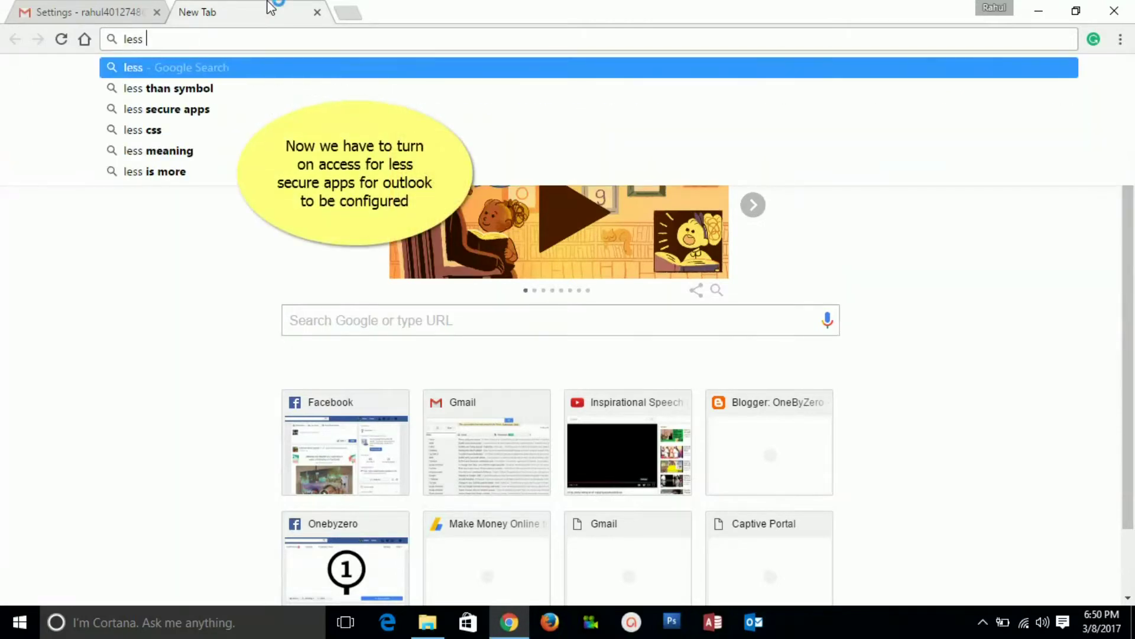
type("secure apps")
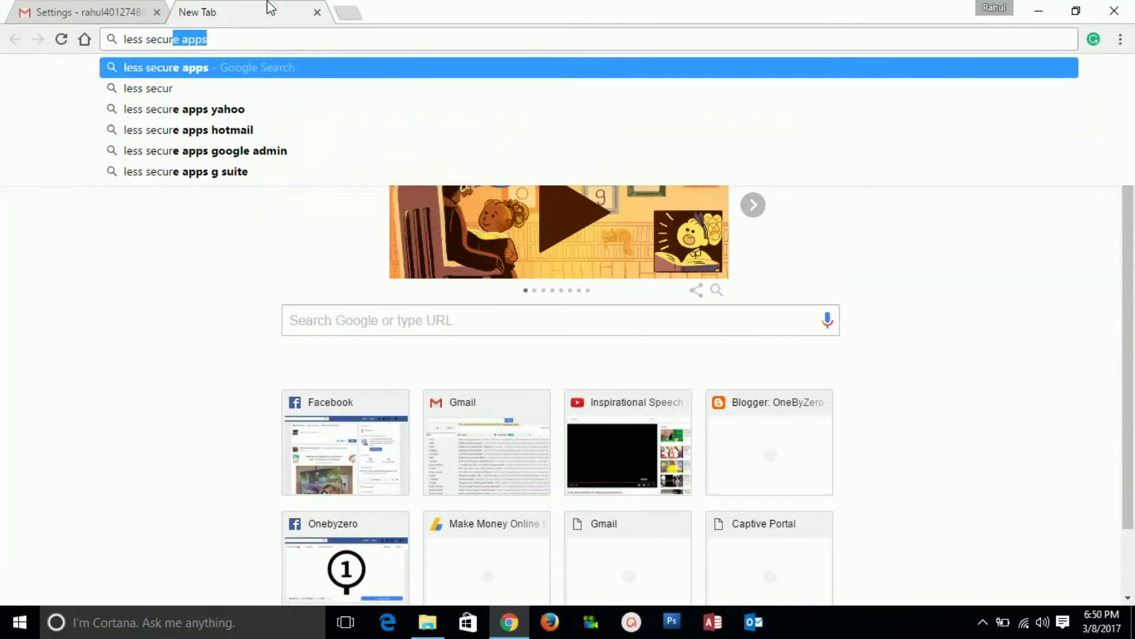
- Search 'less secure apps google admin' and open the help article on allowing less secure apps
key("BackSpace")
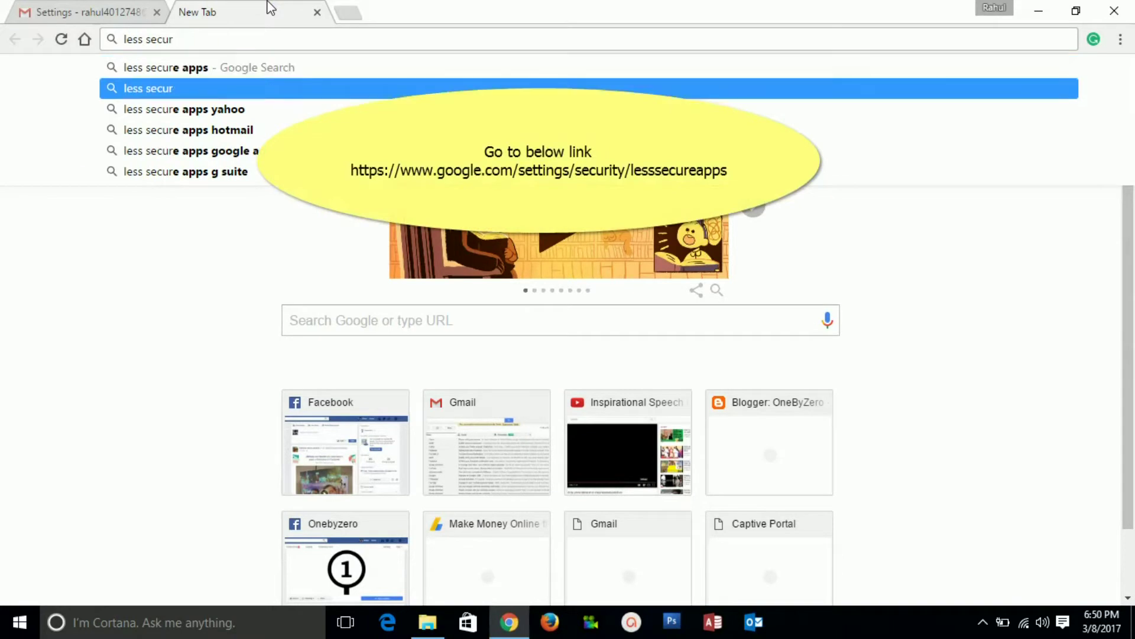
key("Down")
key("Down")
key("Down")
key("Return")
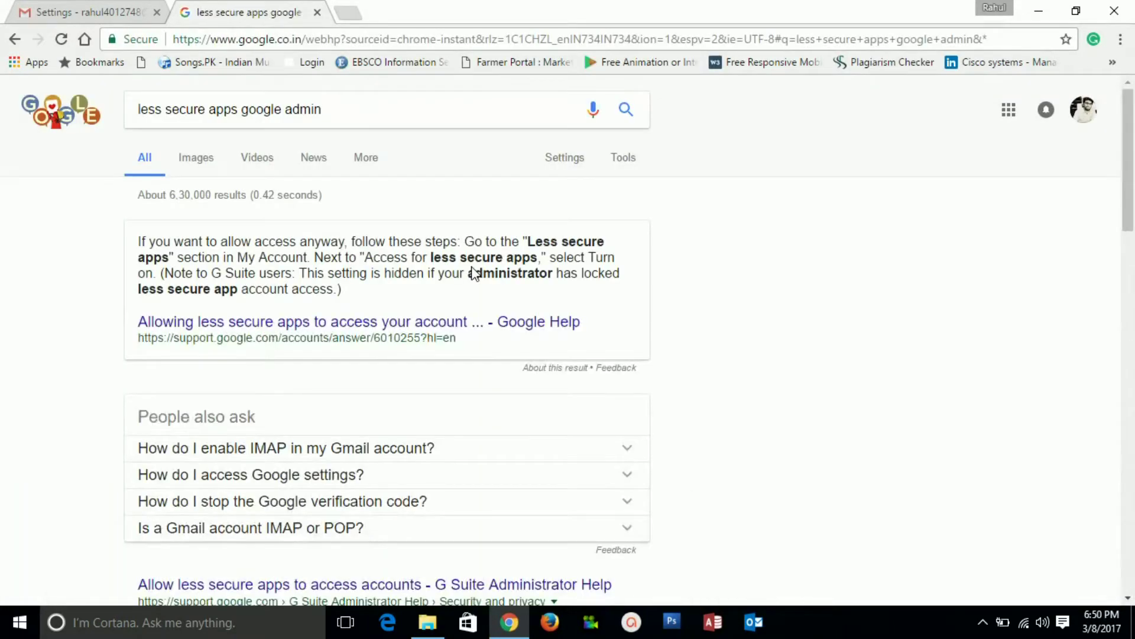
left_click_drag(1124, 169, 1131, 256)
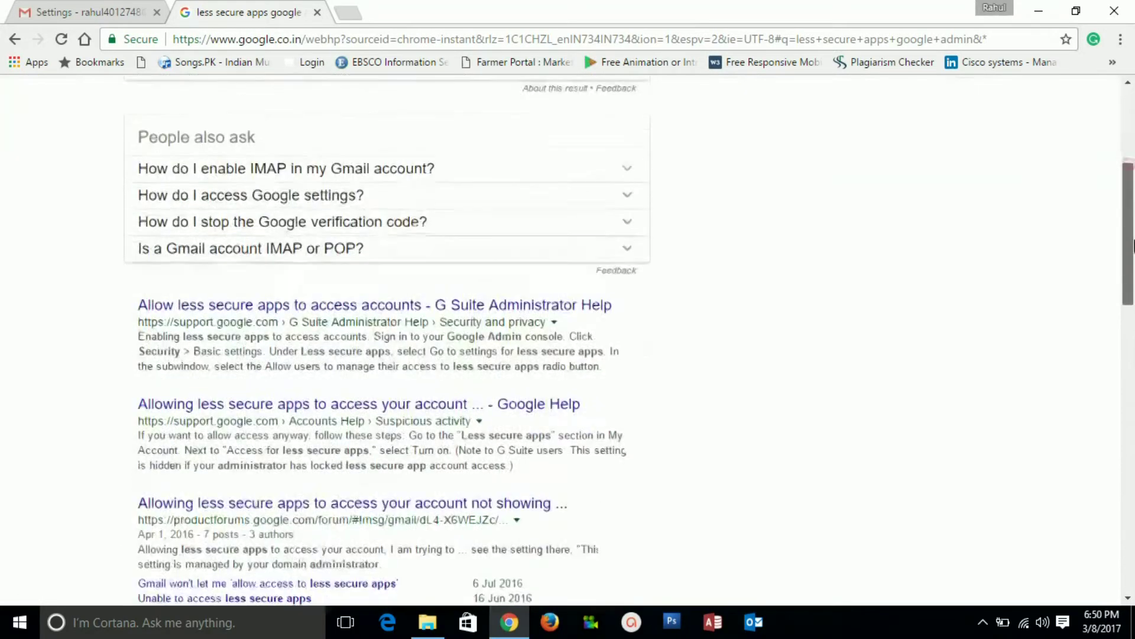
scroll(676, 268, "up", 3)
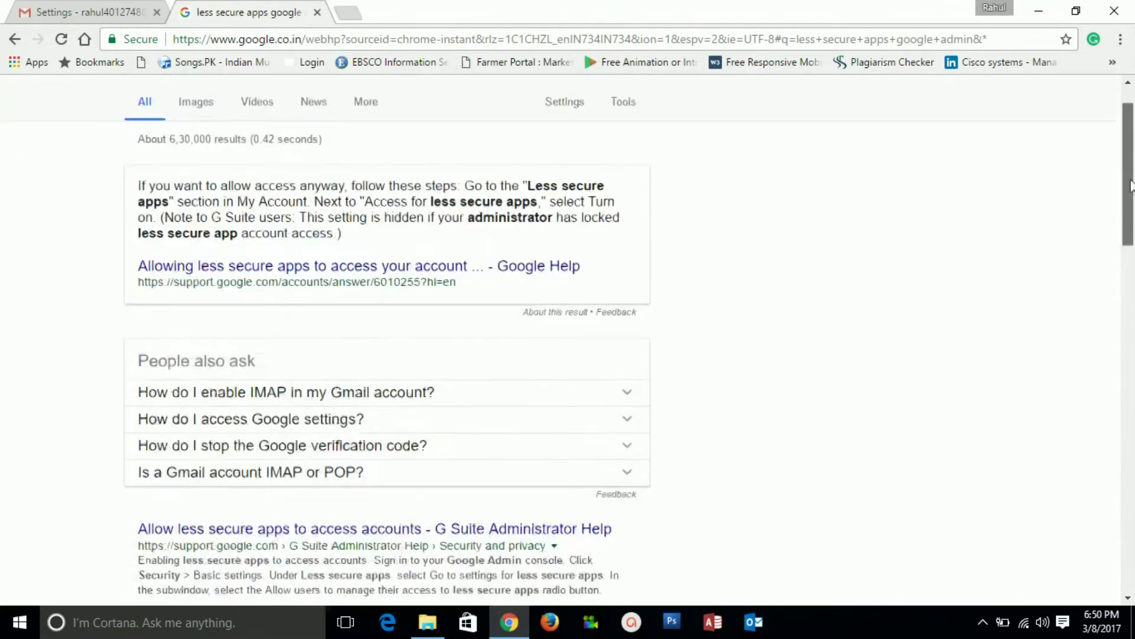
left_click(349, 271)
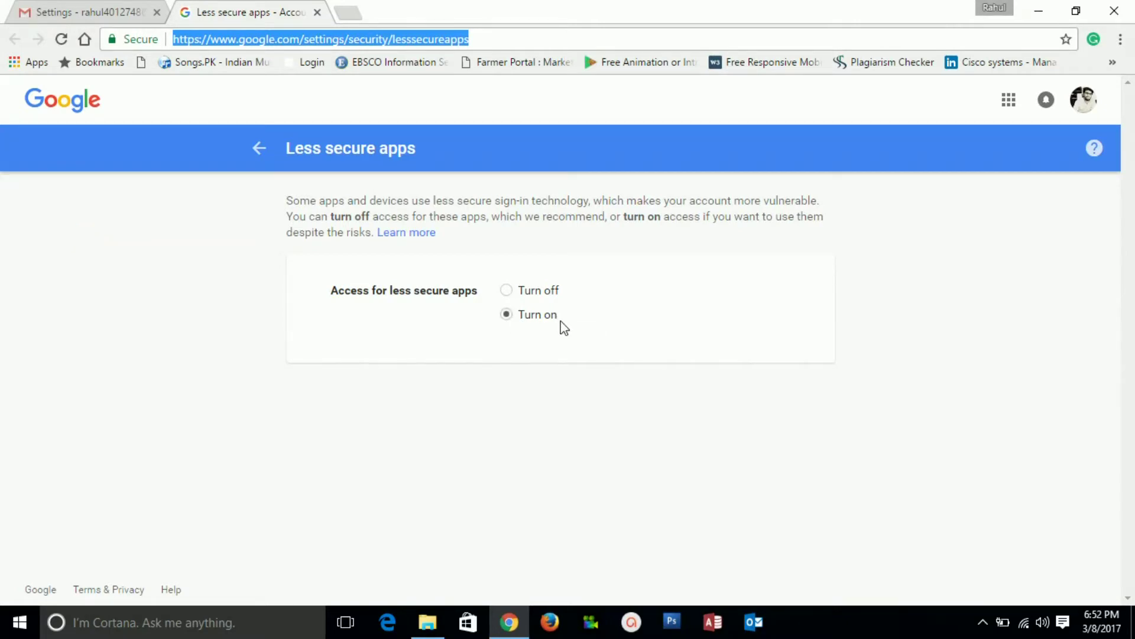
- Close the less secure apps page with access left turned on
left_click(318, 13)
- Launch Outlook 2013, start email account setup and choose manual setup to reach Choose Service
left_click(1043, 11)
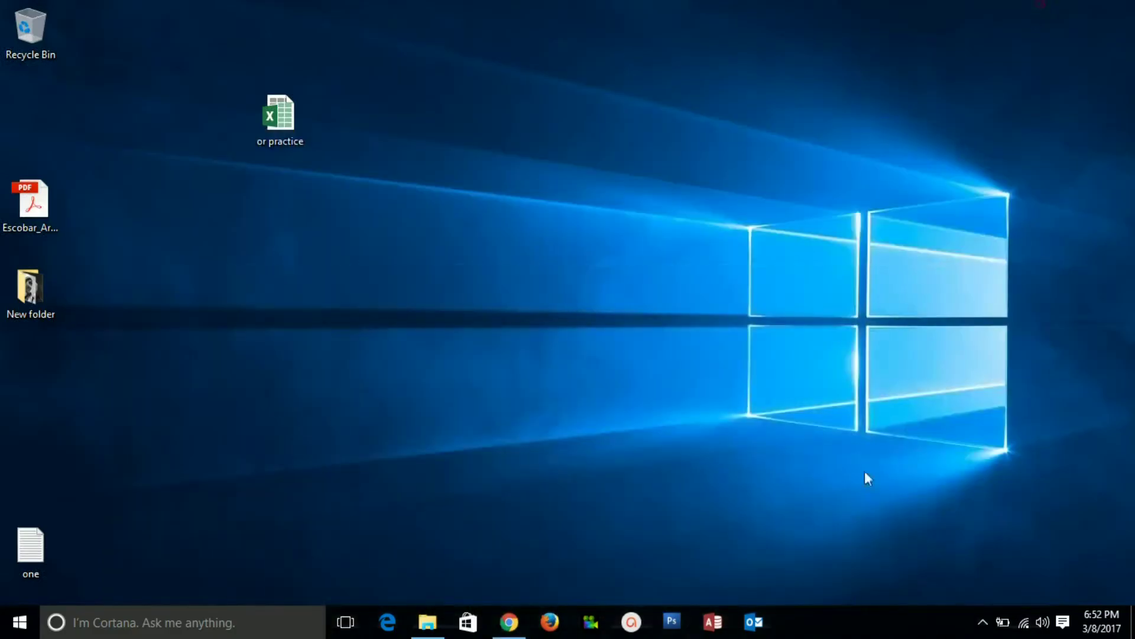
left_click(757, 624)
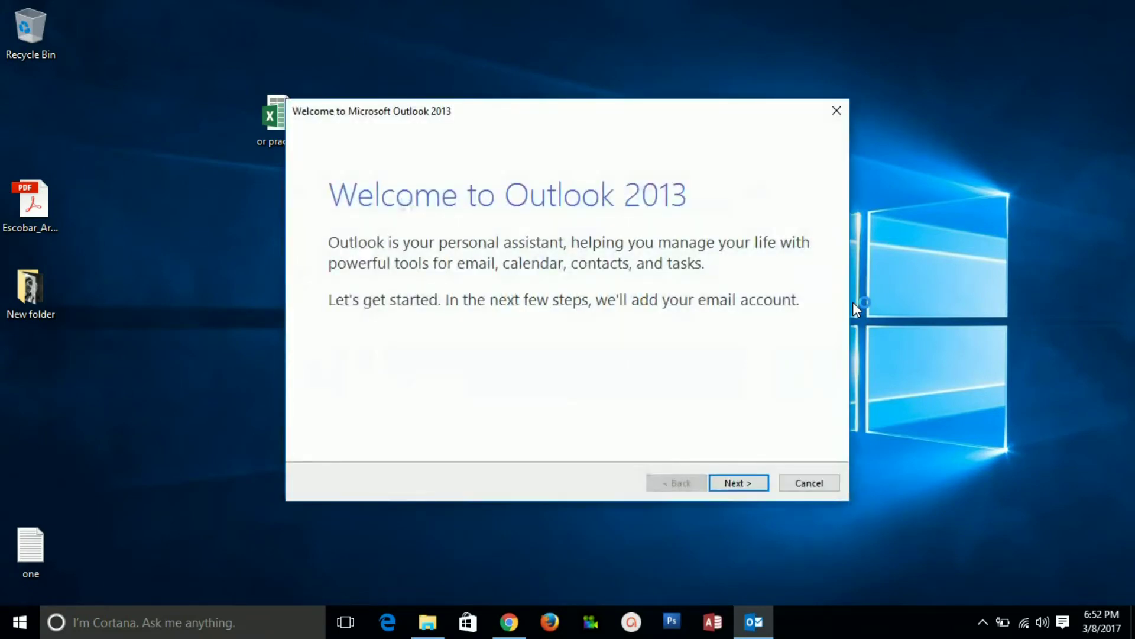
left_click(737, 485)
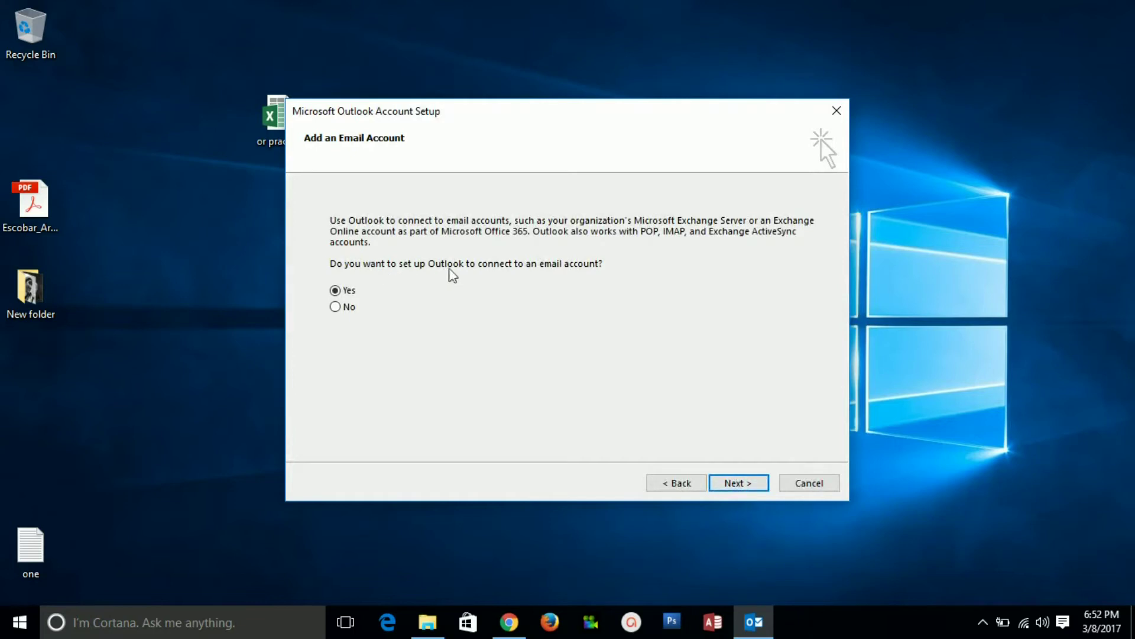
left_click(755, 490)
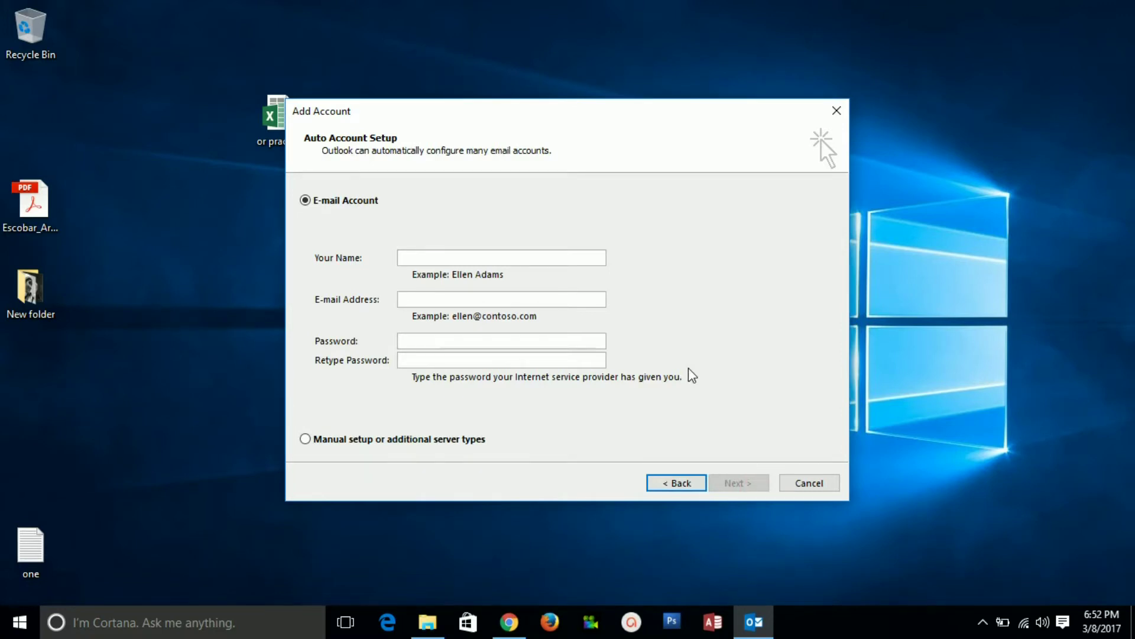
left_click(307, 441)
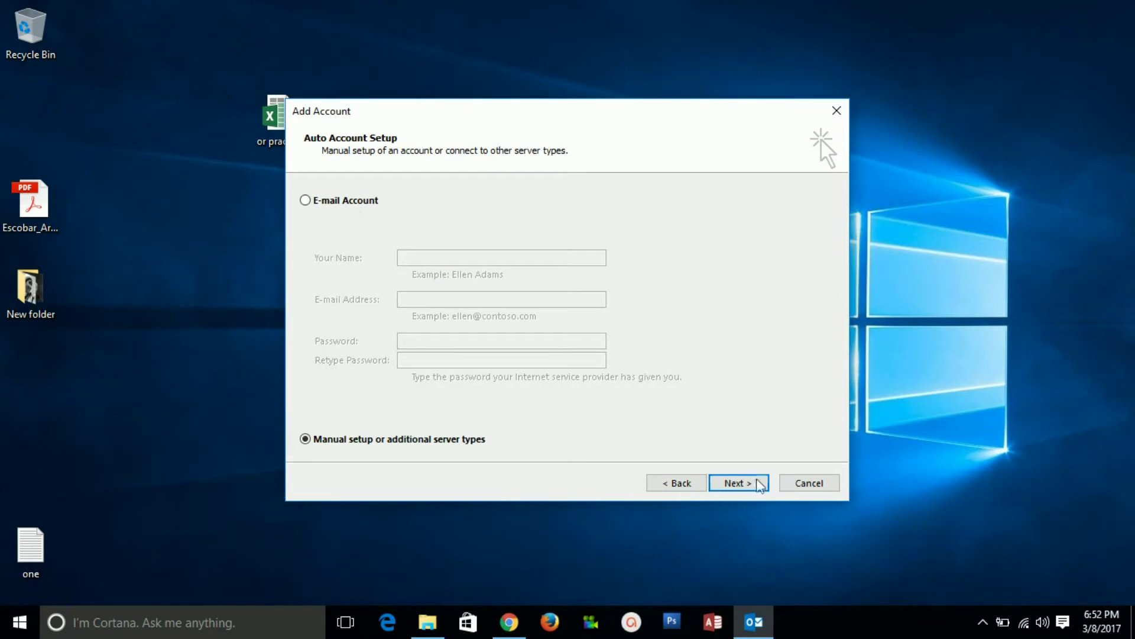
left_click(740, 484)
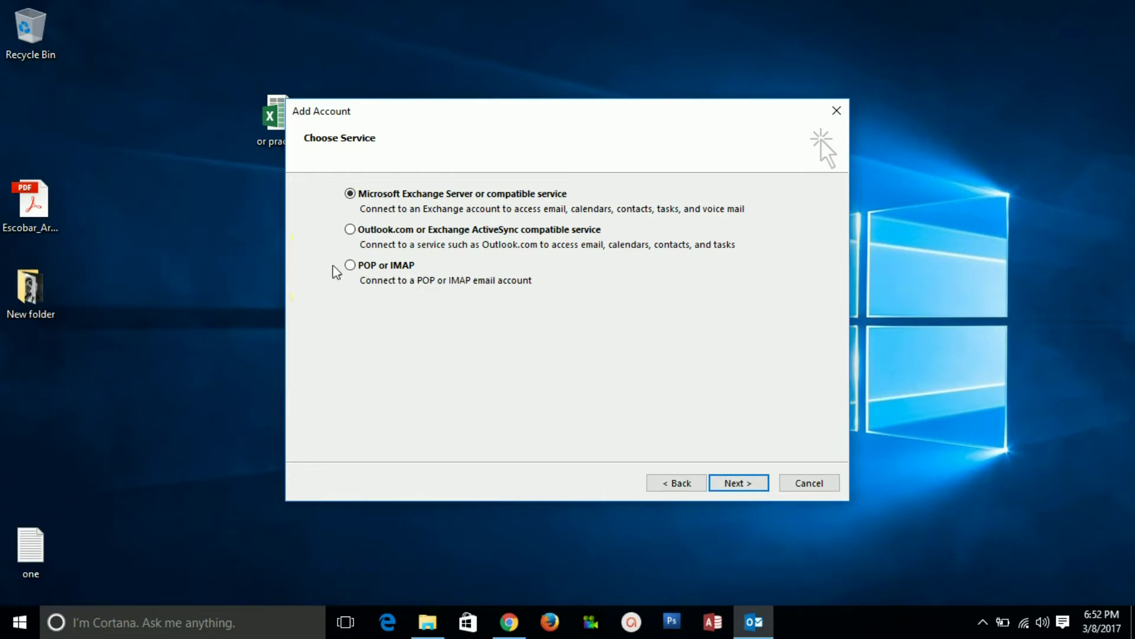
- Choose POP or IMAP, enter the display name, IMAP type, imap.gmail.com and smtp.gmail.com
left_click(350, 266)
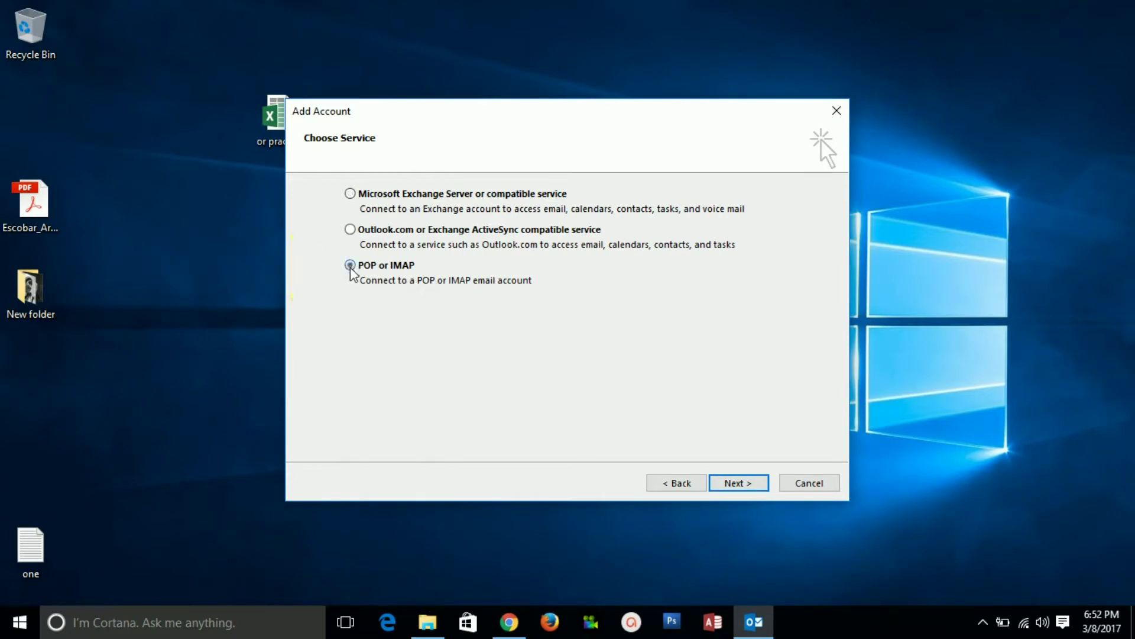
left_click(738, 483)
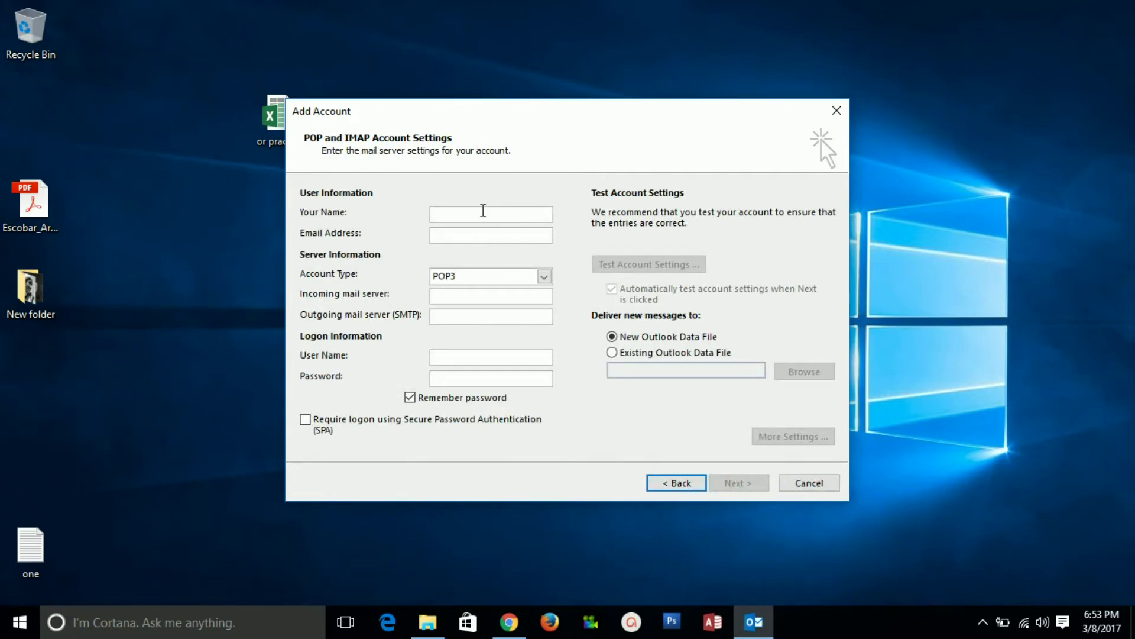
left_click(482, 211)
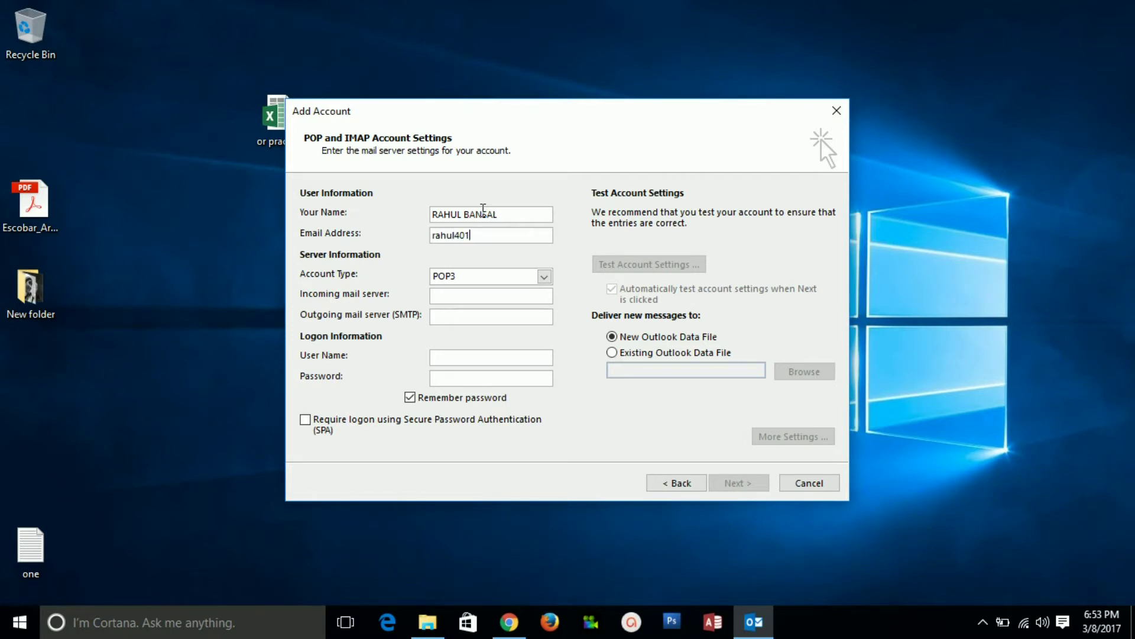
left_click(544, 278)
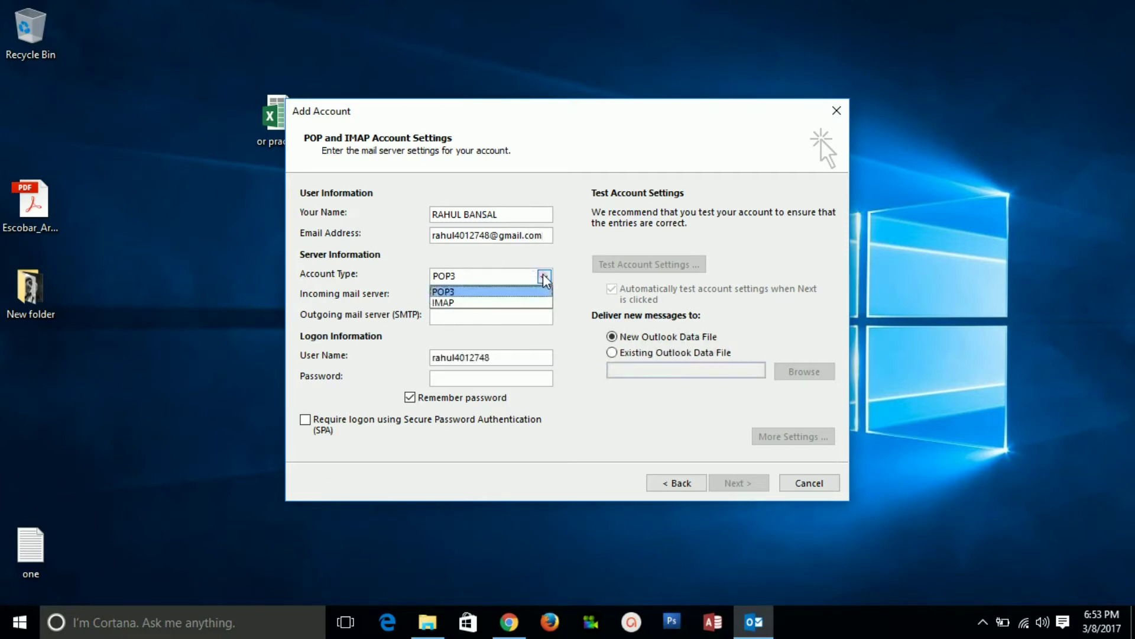
left_click(499, 302)
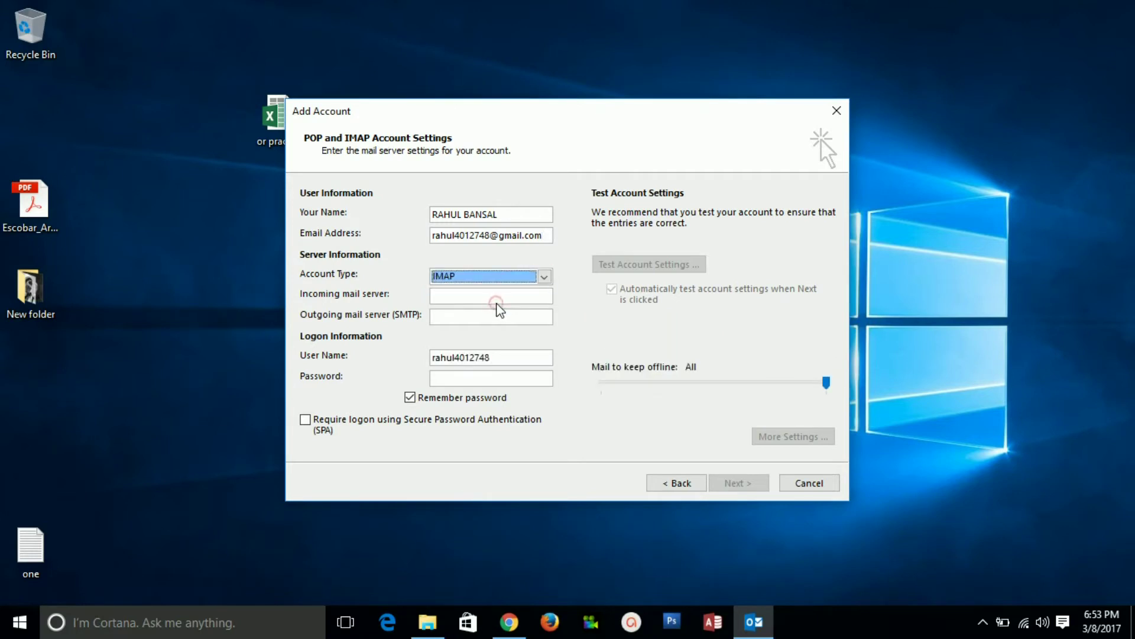
left_click(463, 294)
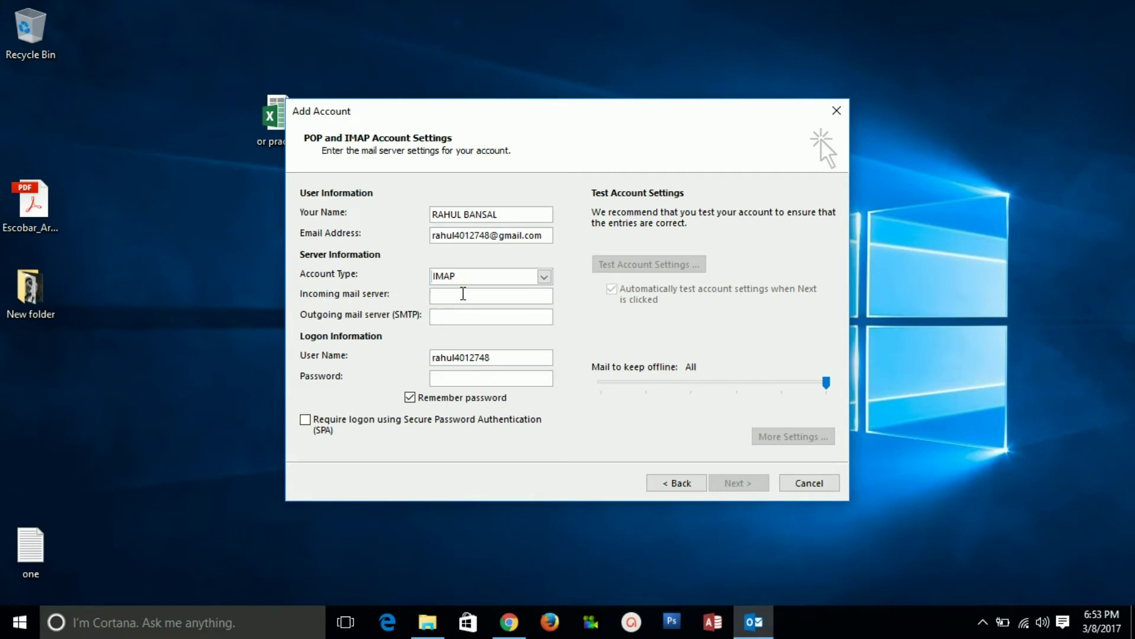
type("ima")
type("p")
type(".g")
type("mail.")
type("com")
left_click(461, 316)
type("sm")
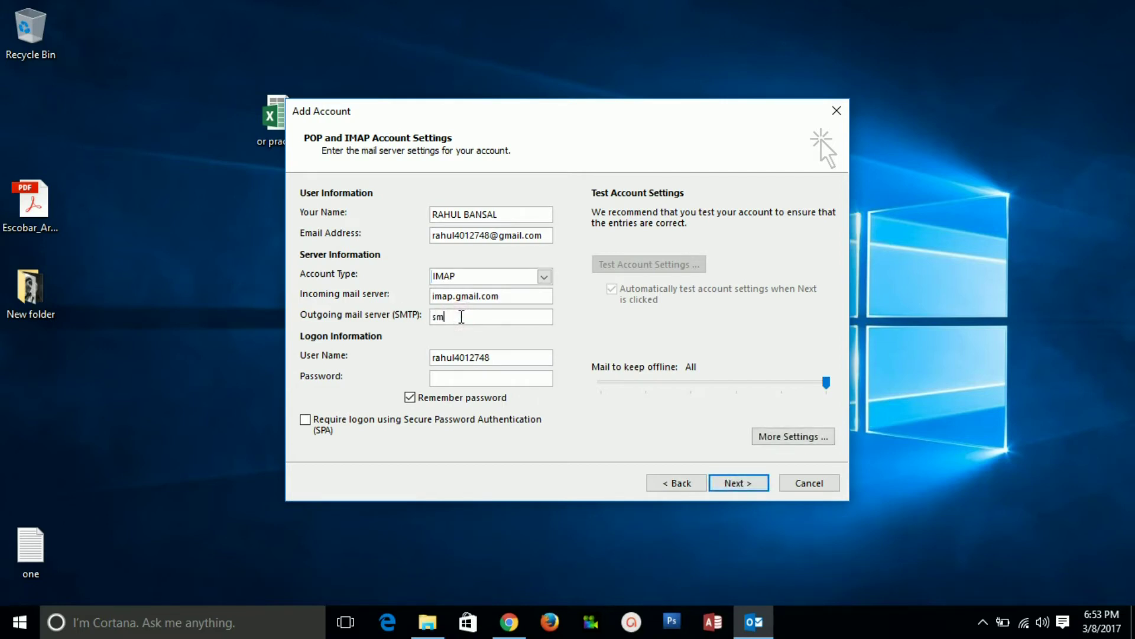
type("tp")
type(".gmail")
type(".com")
- Complete the full-address user name and password, and require Secure Password Authentication
left_click(500, 358)
type("@g")
type("mail")
type(".com")
left_click(485, 378)
type("*")
type("**")
key("BackSpace")
key("BackSpace")
type("***")
type("*****")
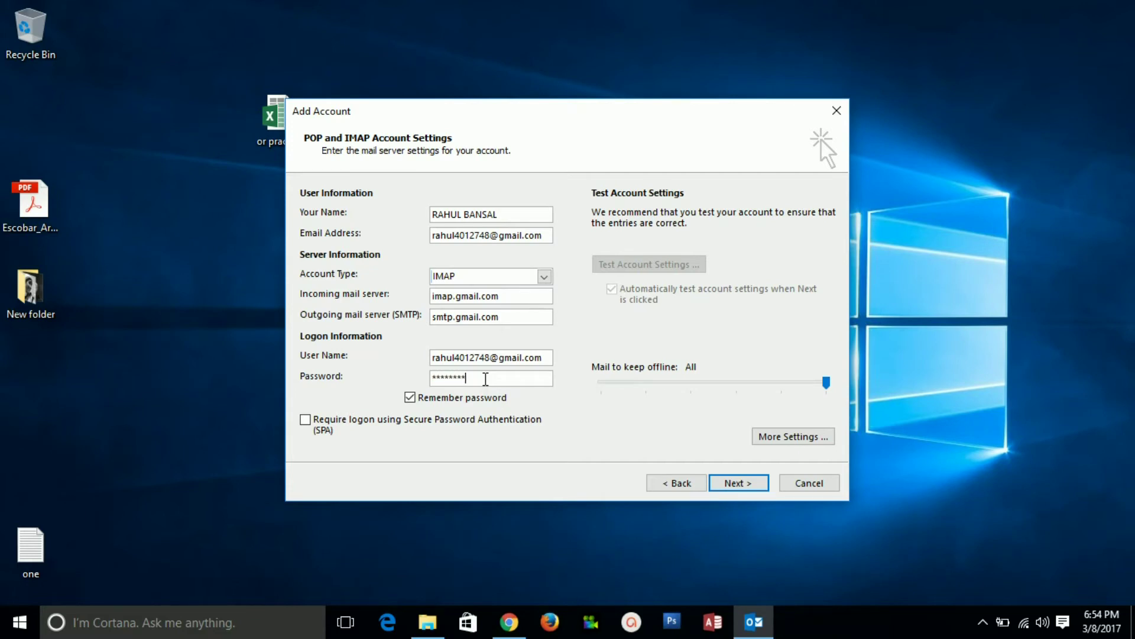
type("**")
left_click(304, 419)
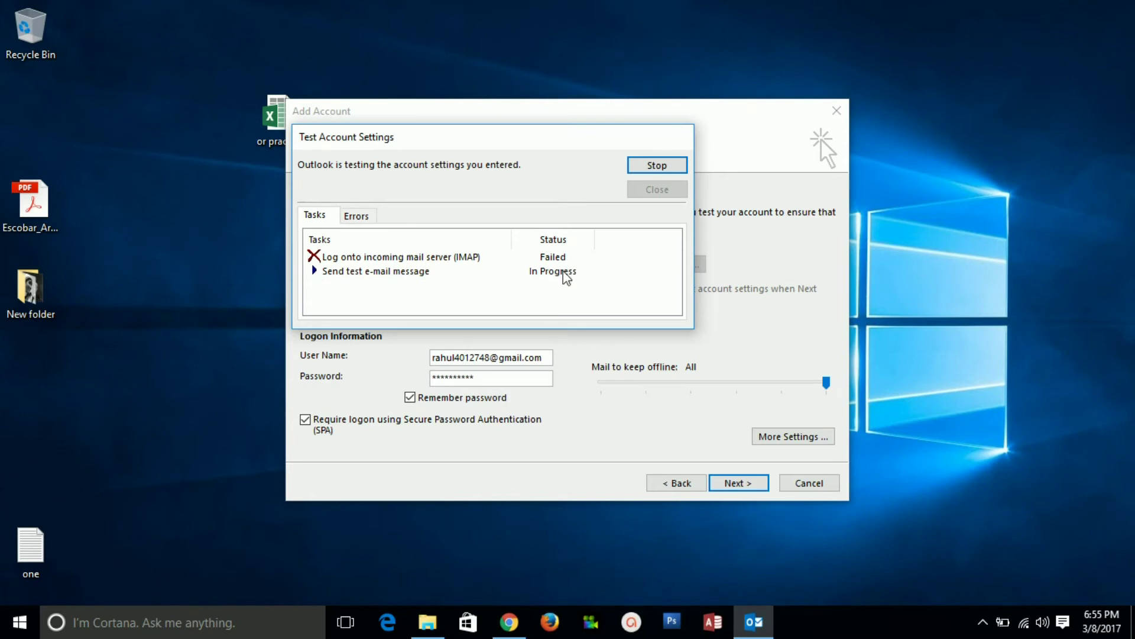
left_click(665, 164)
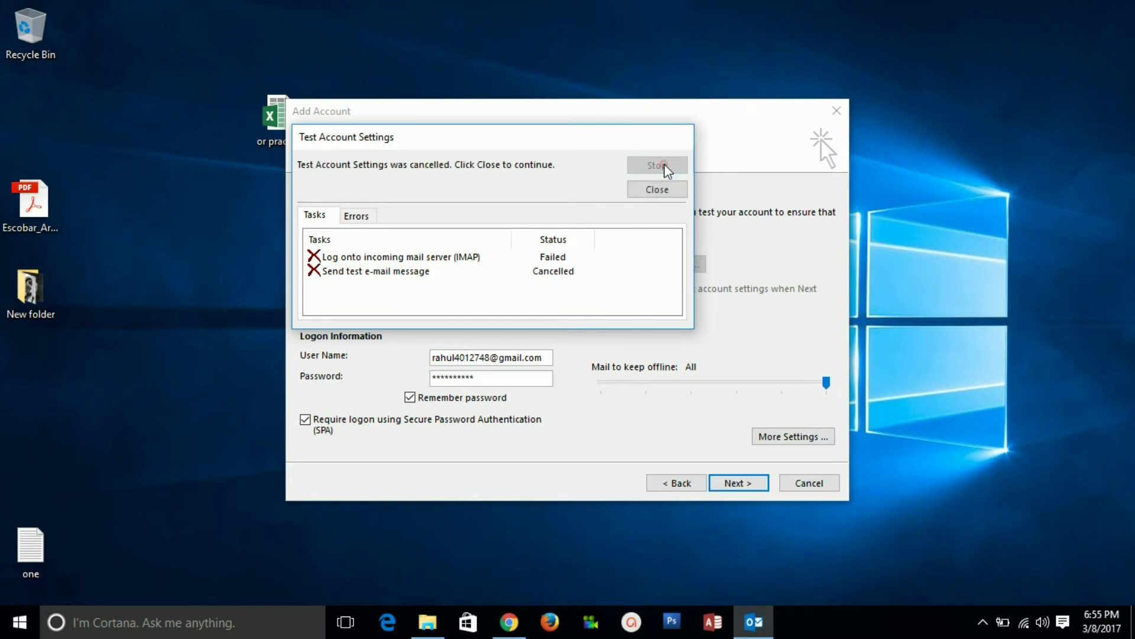
left_click(666, 193)
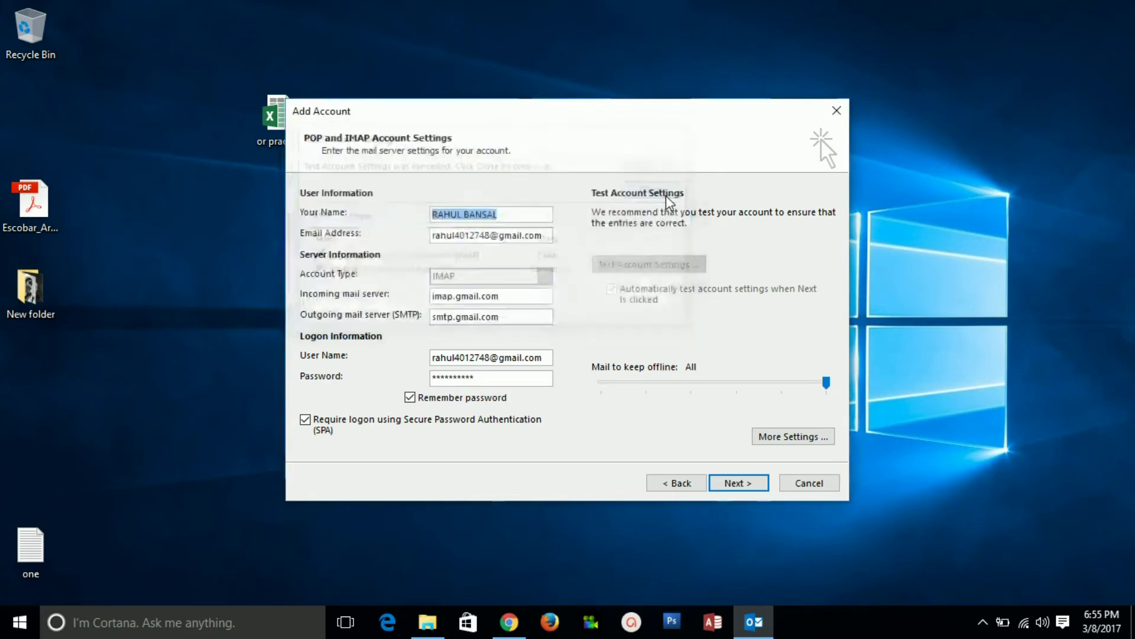
left_click(792, 437)
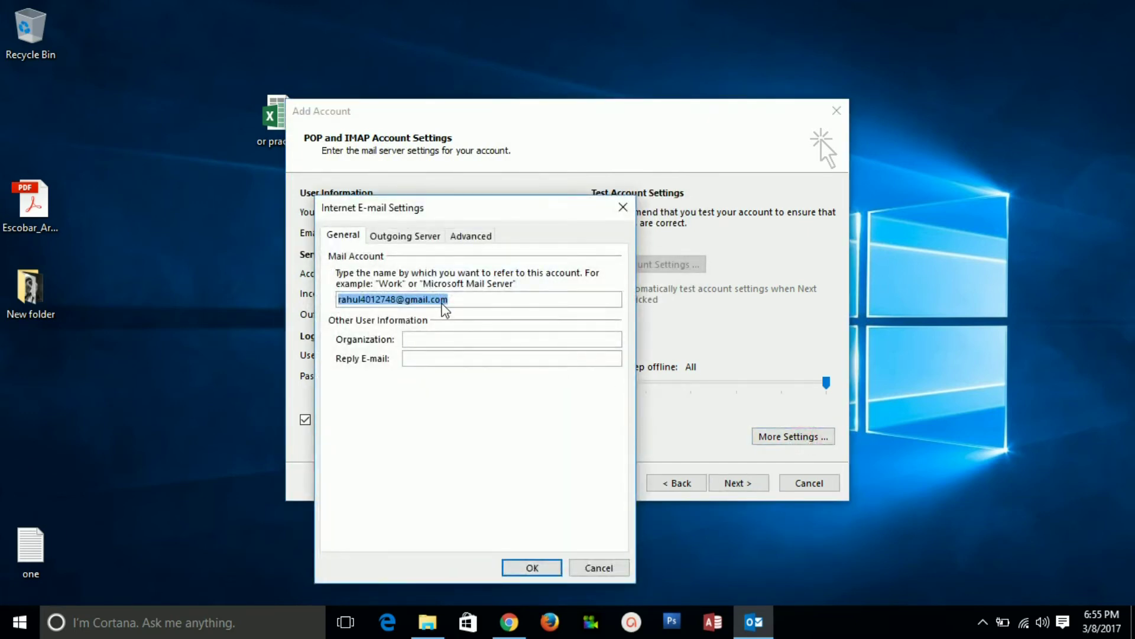
- In More Settings, require authentication for the outgoing SMTP server and go to Advanced ports
left_click(406, 238)
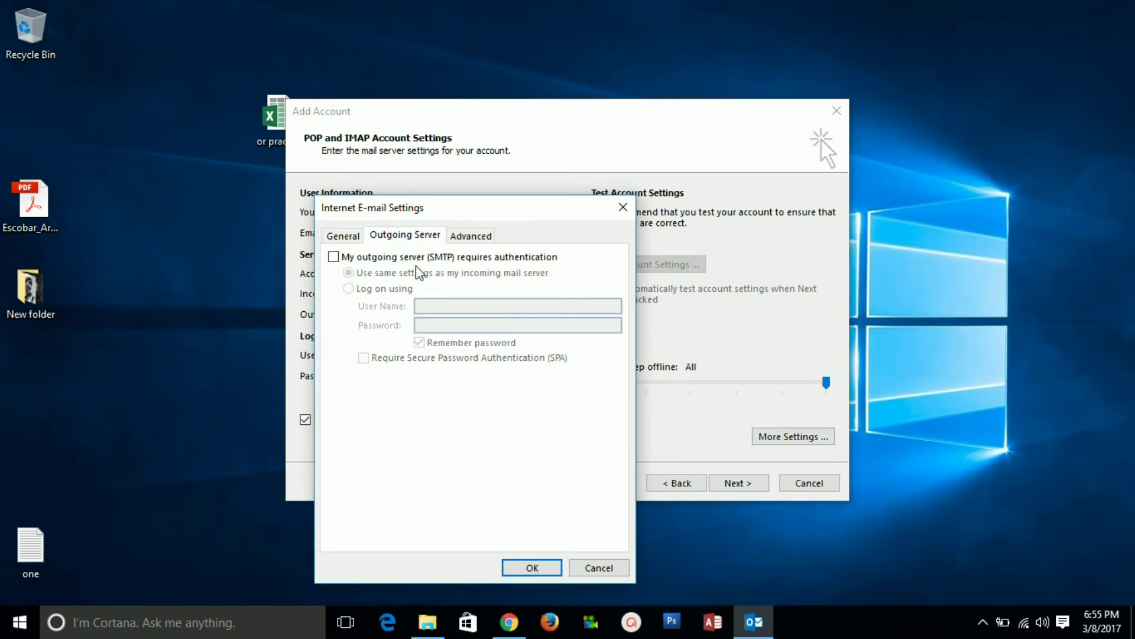
left_click(334, 257)
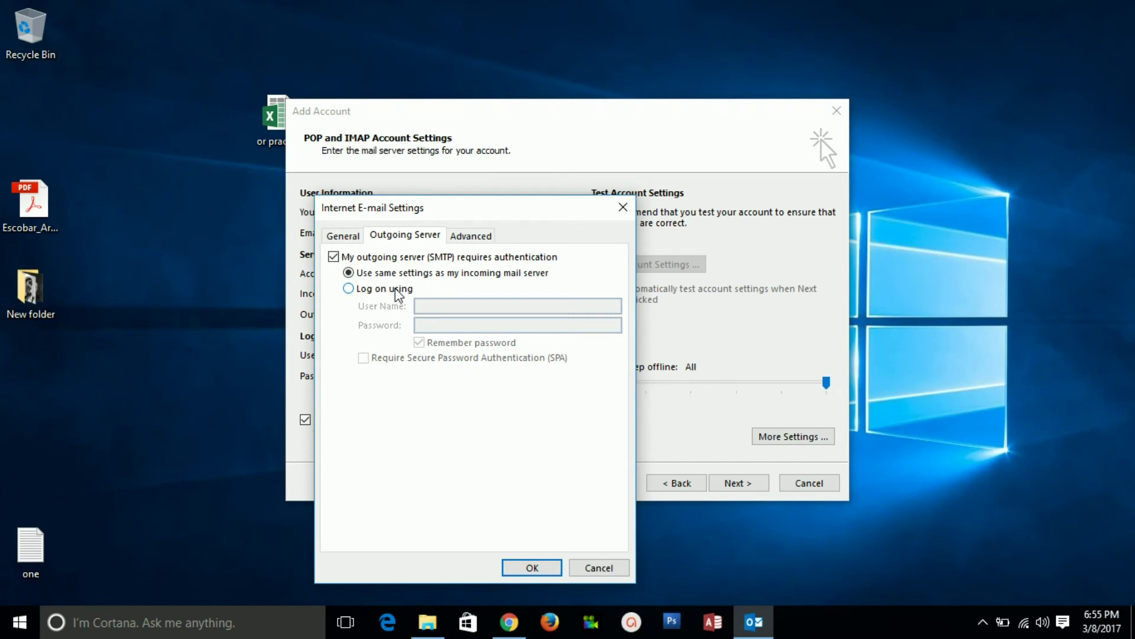
left_click(474, 237)
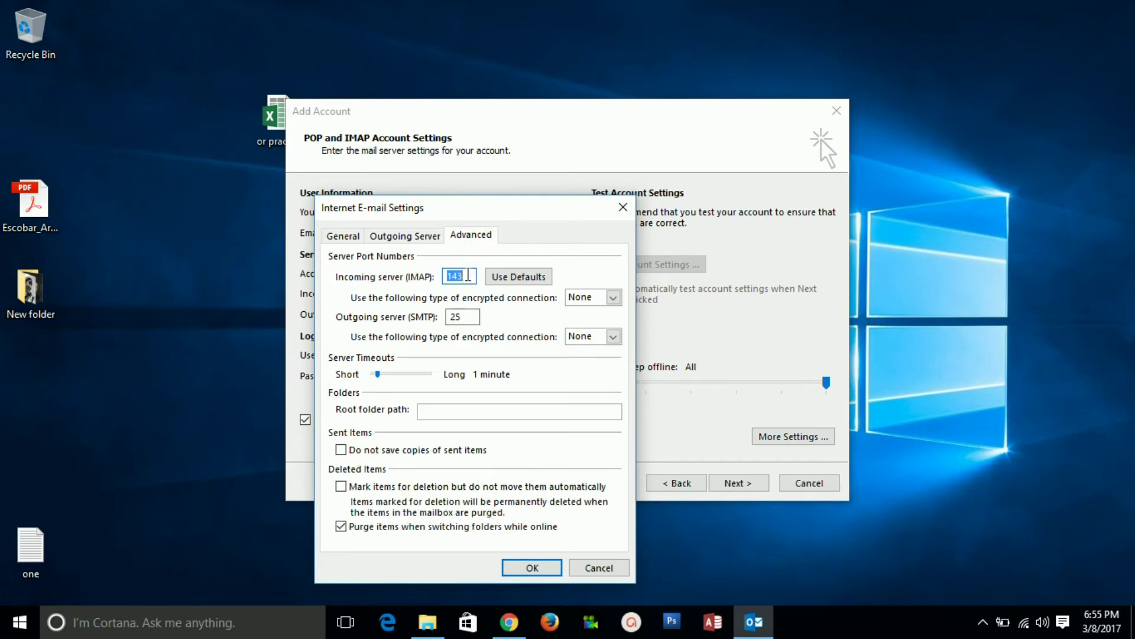
type("99")
type("3")
- Set IMAP port 993 and SMTP port 465, both with SSL encryption, and confirm with OK
double_click(459, 318)
type("465")
left_click(612, 297)
left_click(586, 324)
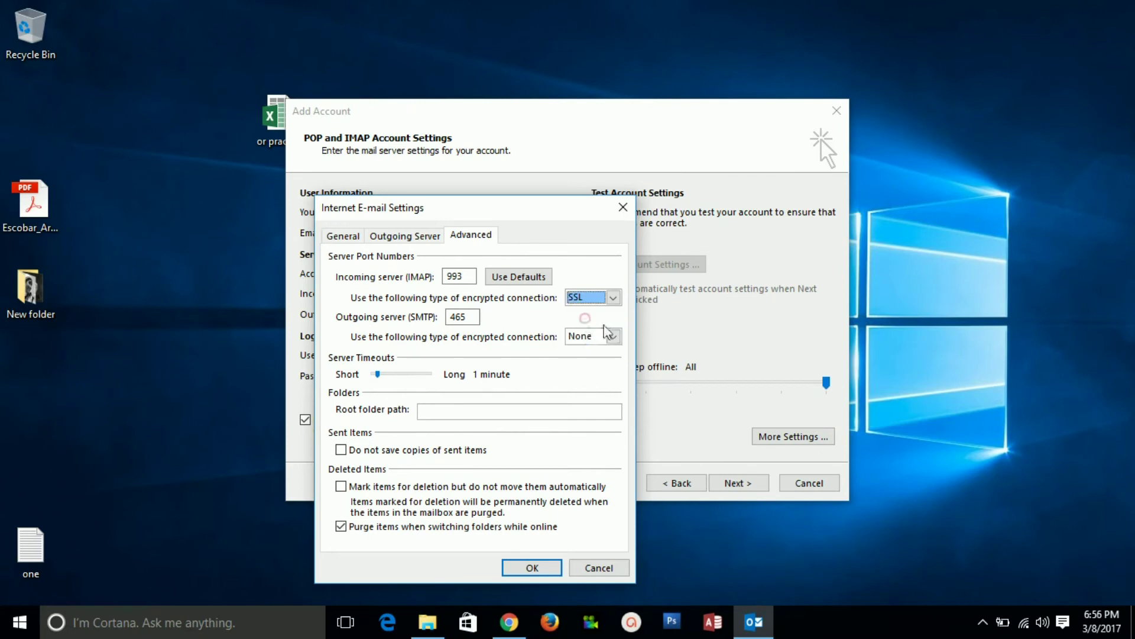
left_click(613, 336)
left_click(577, 362)
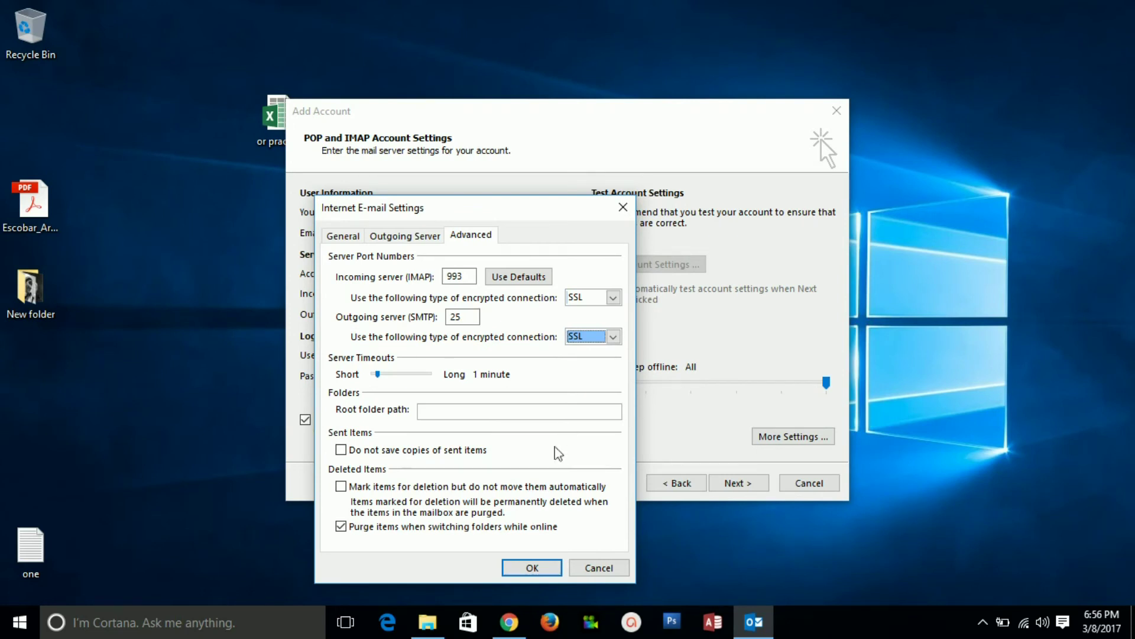
left_click(530, 569)
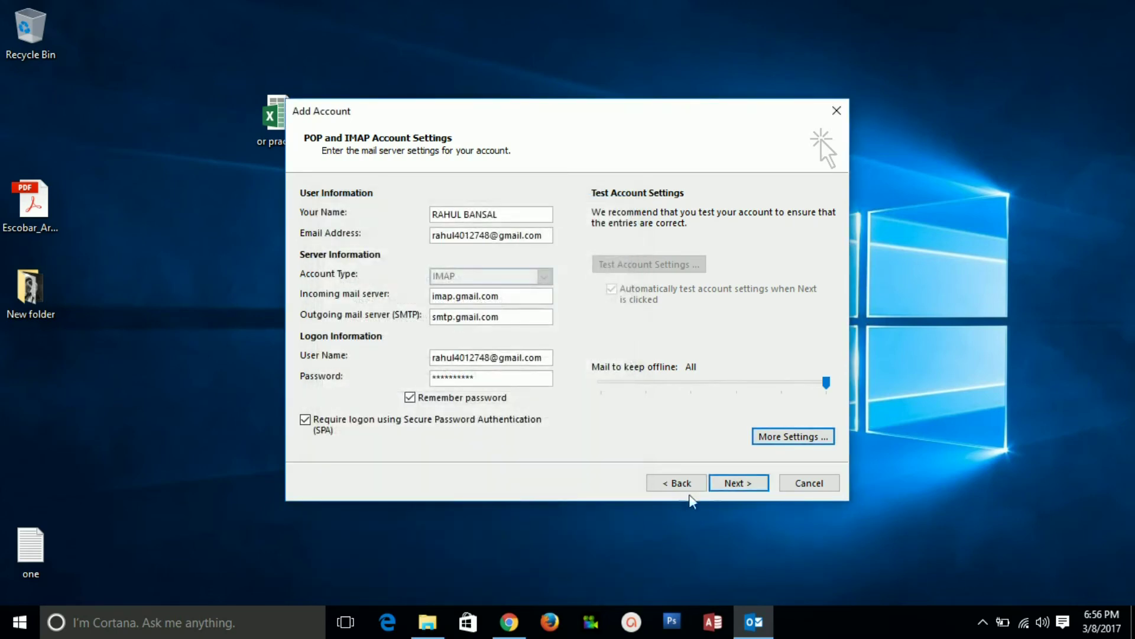
- Run the account tests to success, close the results and finish adding the Gmail account
left_click(738, 484)
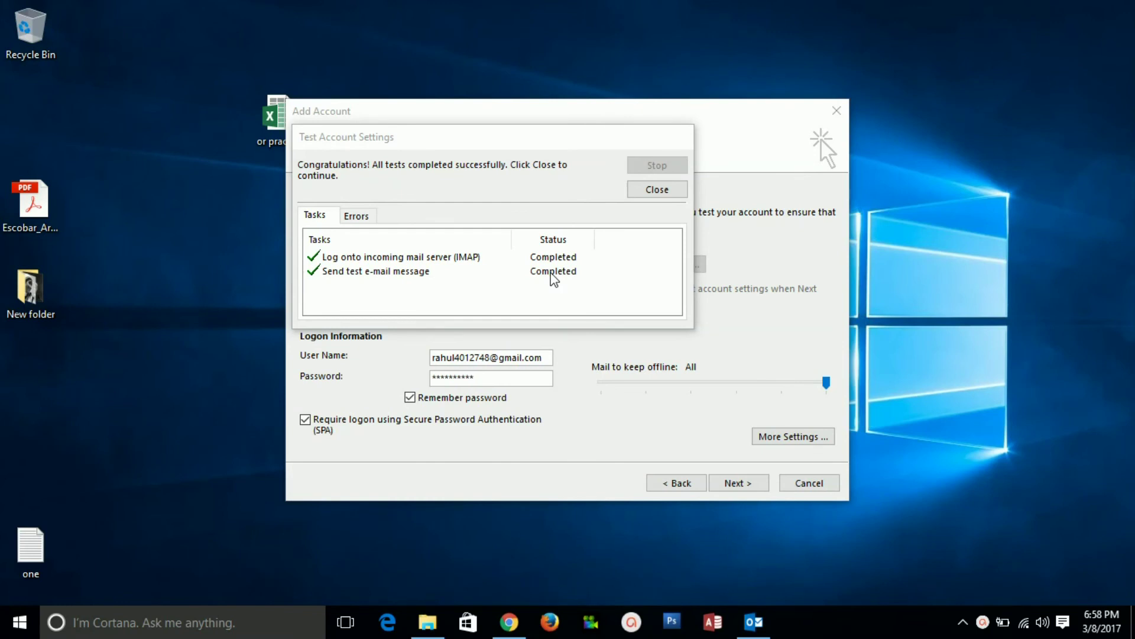
left_click(658, 190)
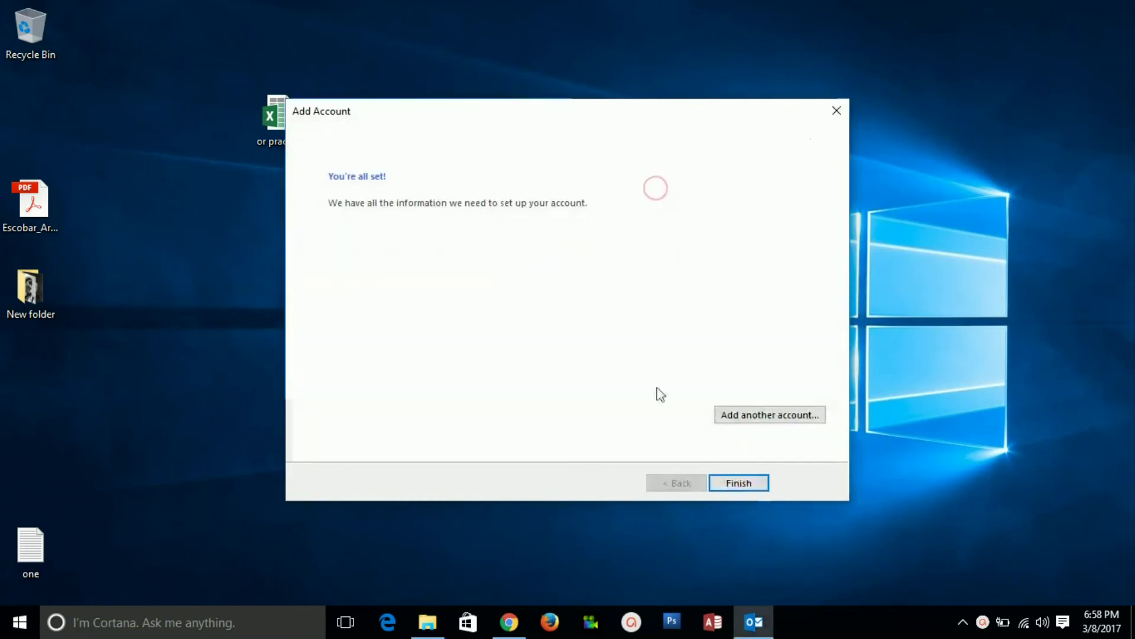
left_click(750, 486)
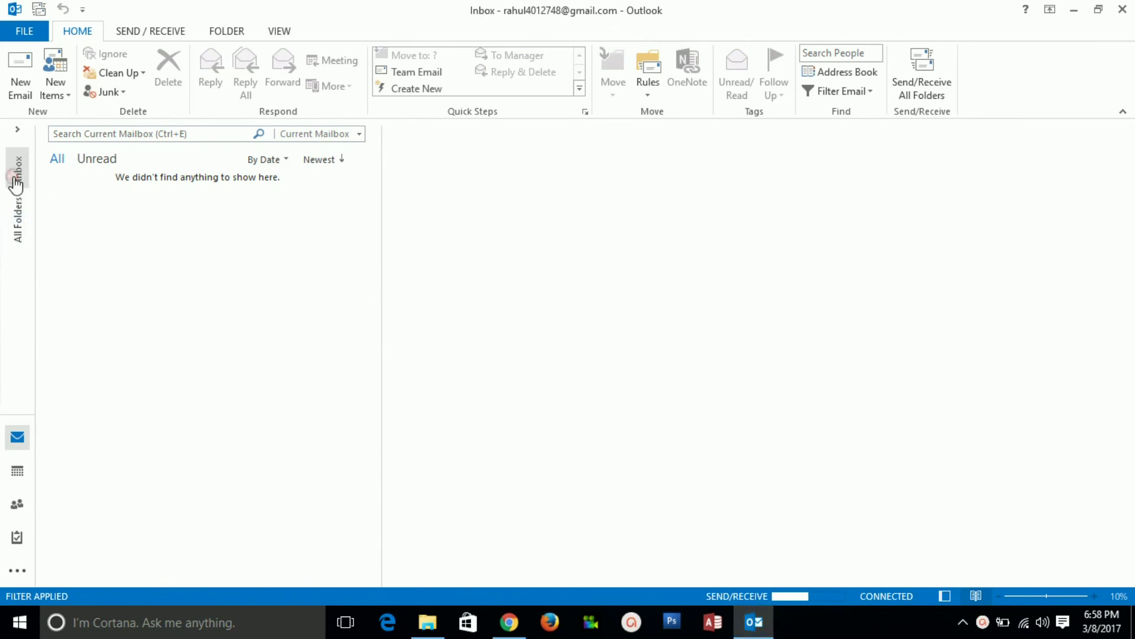
- Run Update Folder from Send / Receive to fetch the Gmail account's new items
left_click(151, 34)
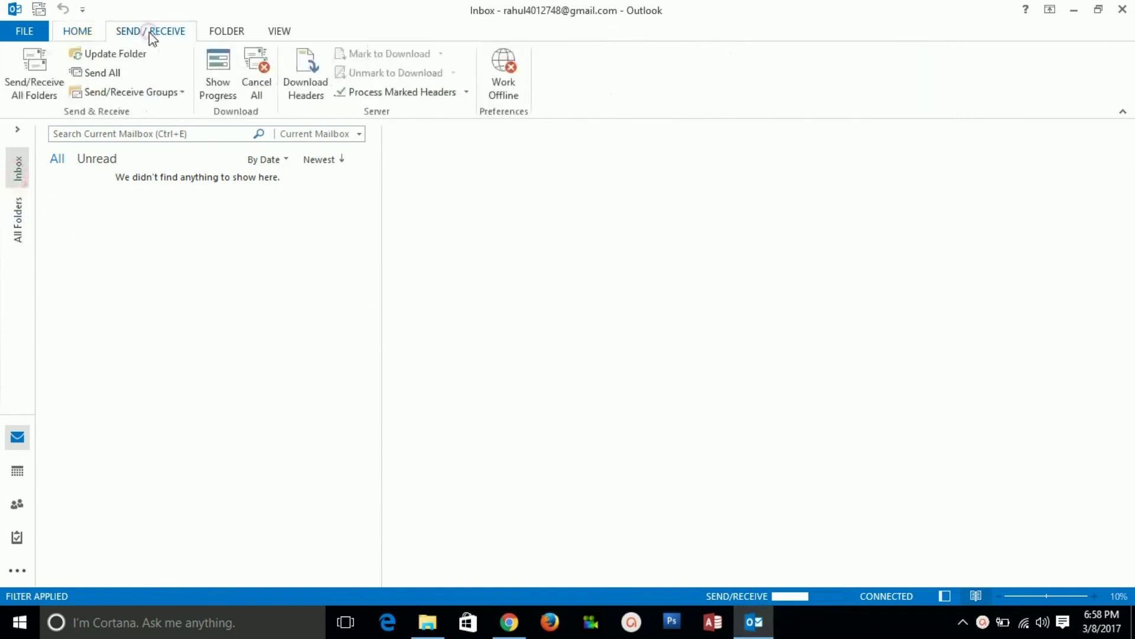
left_click(125, 57)
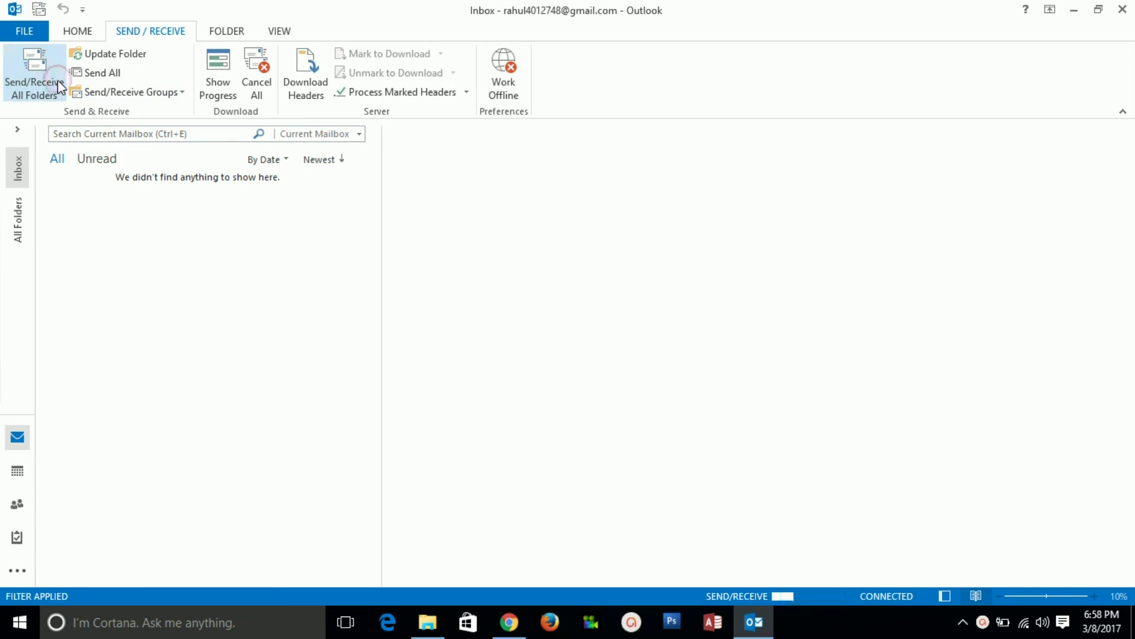
left_click(78, 31)
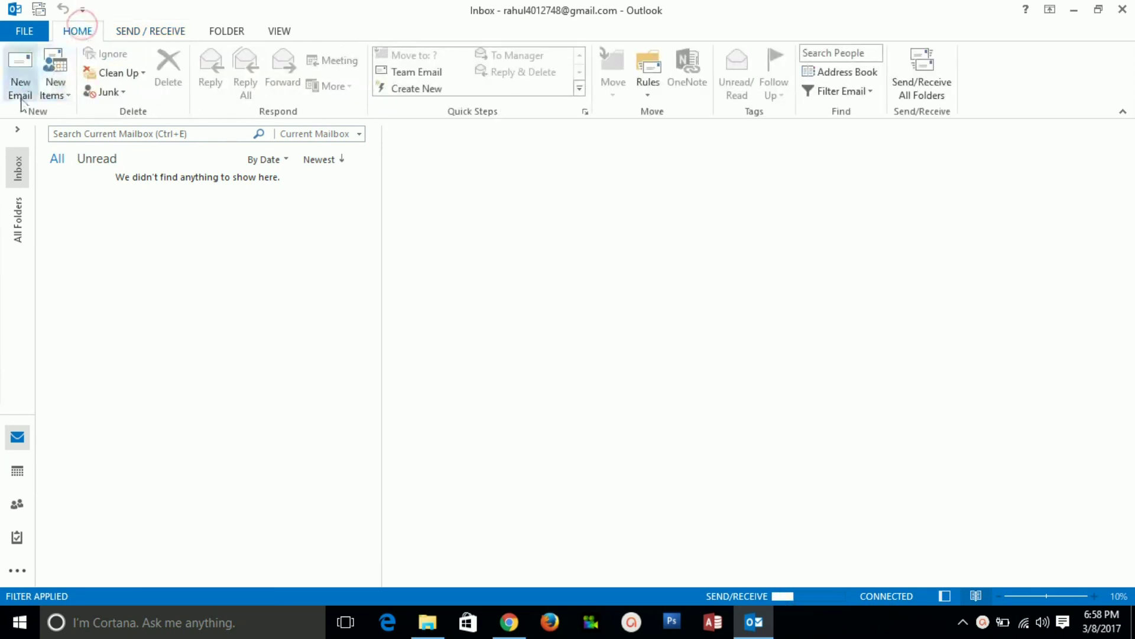
- Expand the folder pane, browse the [Gmail] subfolders, then show the Inbox with the synced messages
left_click(16, 134)
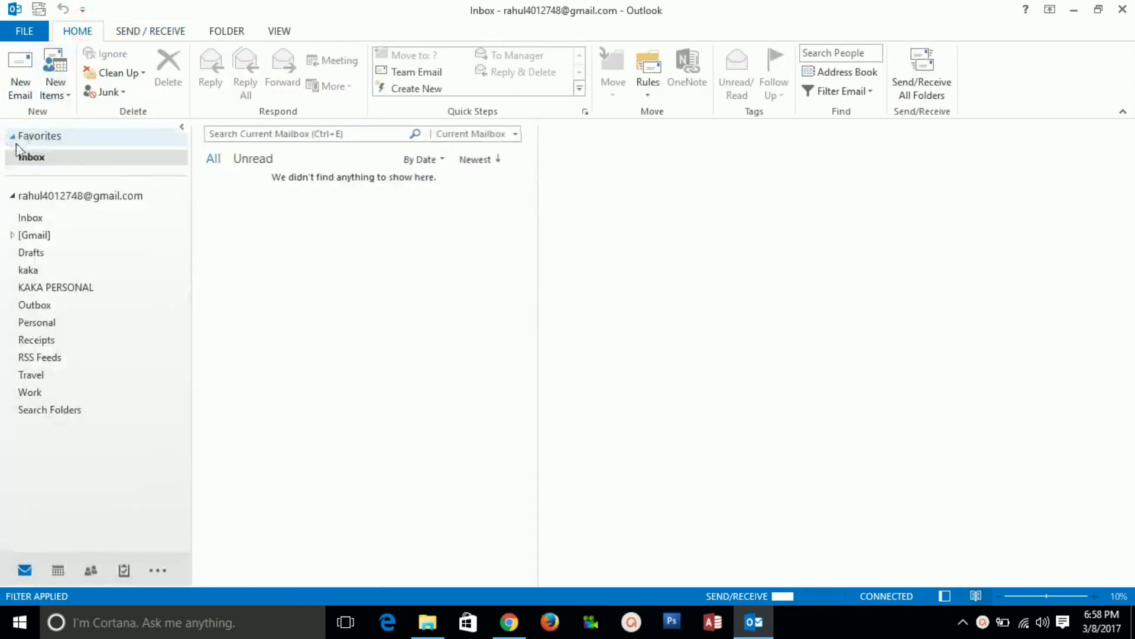
left_click(36, 236)
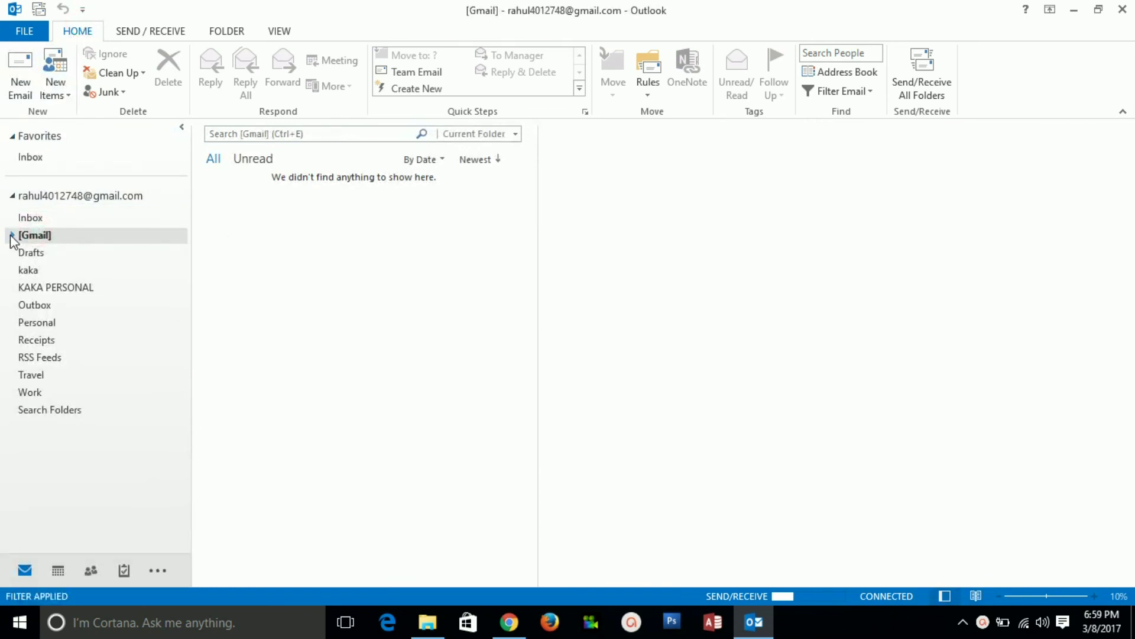
left_click(12, 236)
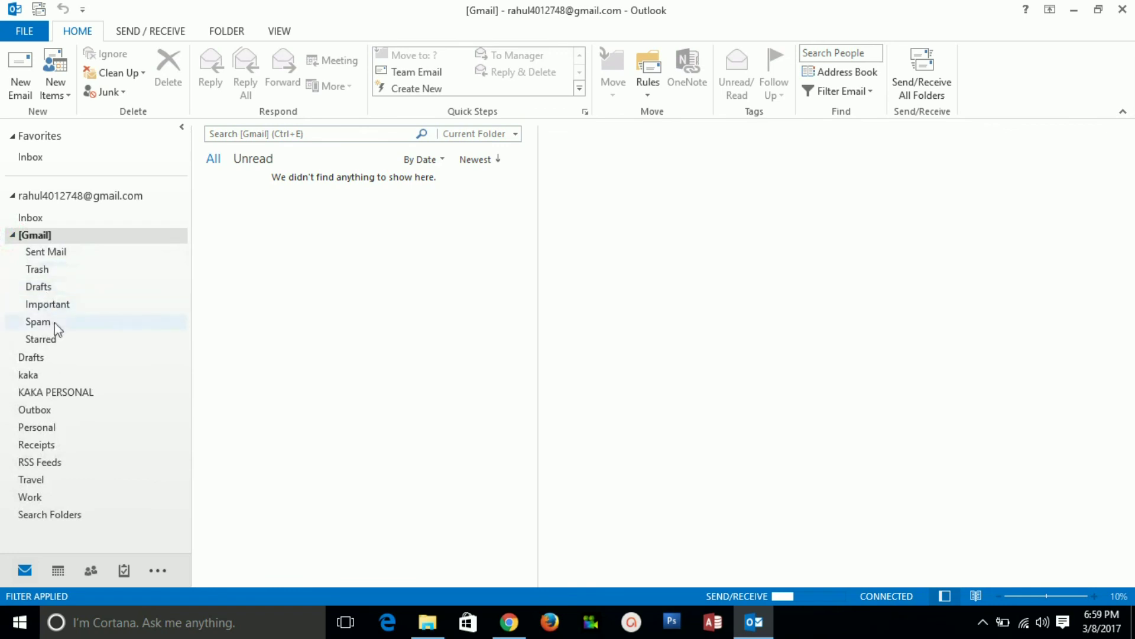
left_click(12, 236)
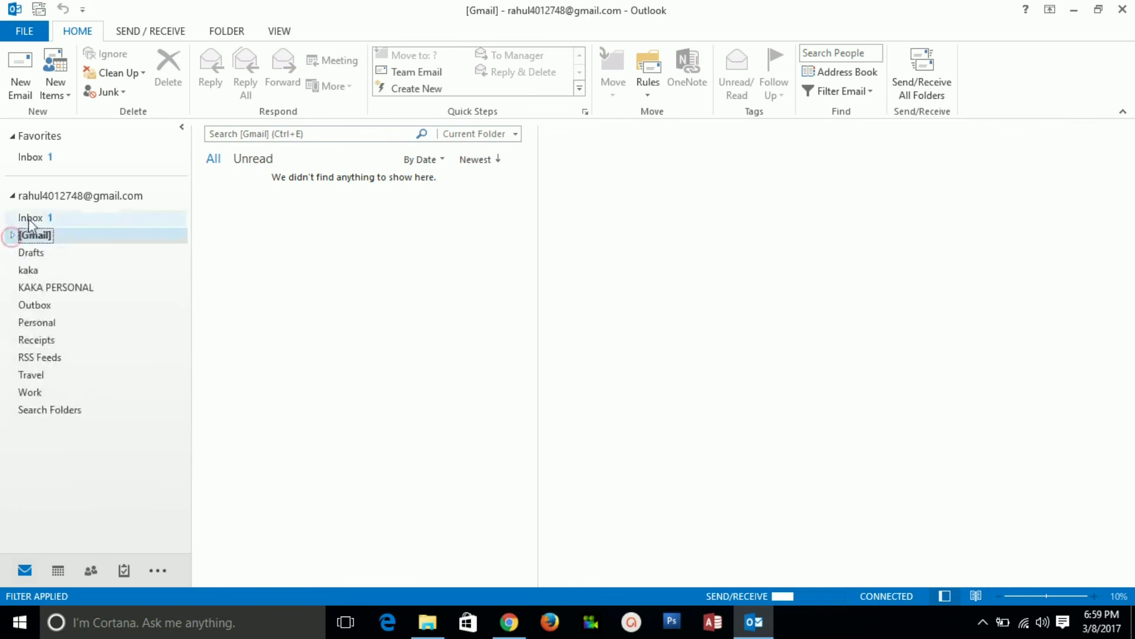
left_click(30, 218)
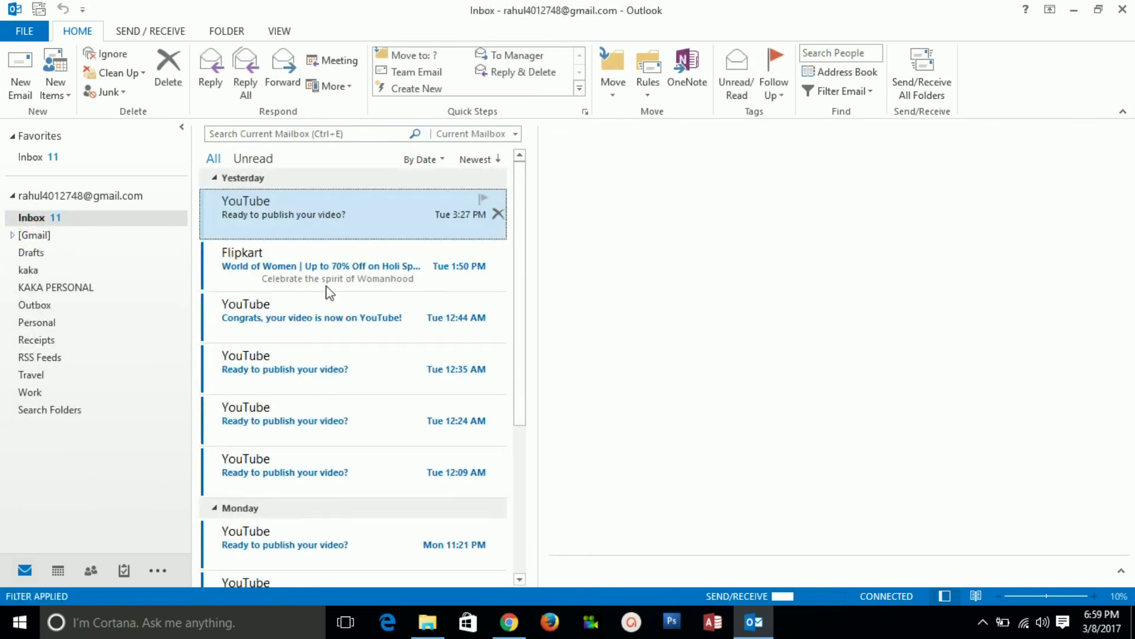